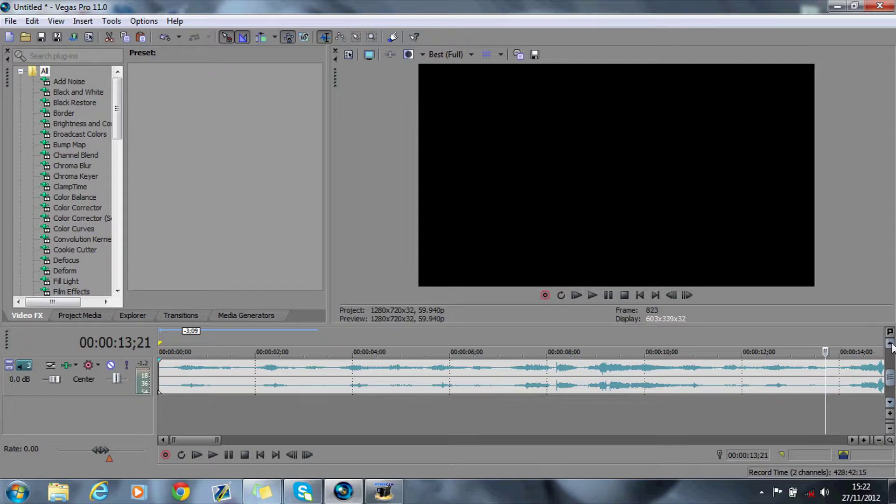
Play the music from several early points on the timeline to listen for its beats
left_click(179, 349)
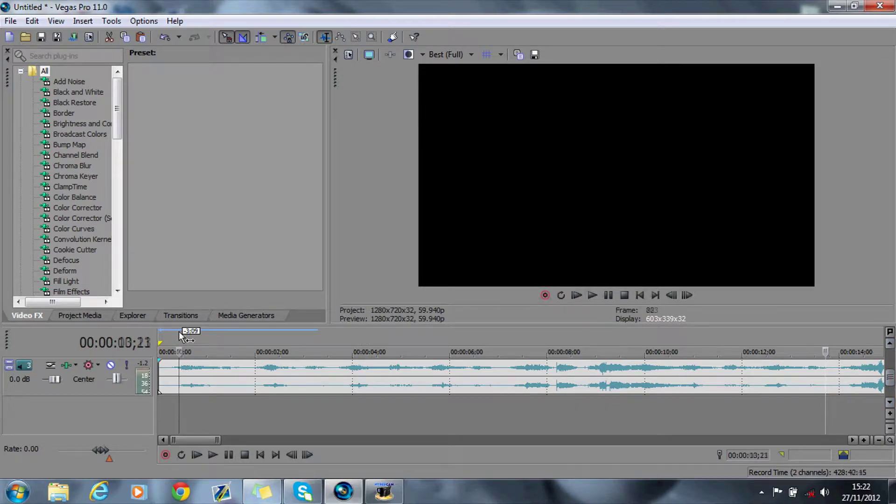
left_click(614, 295)
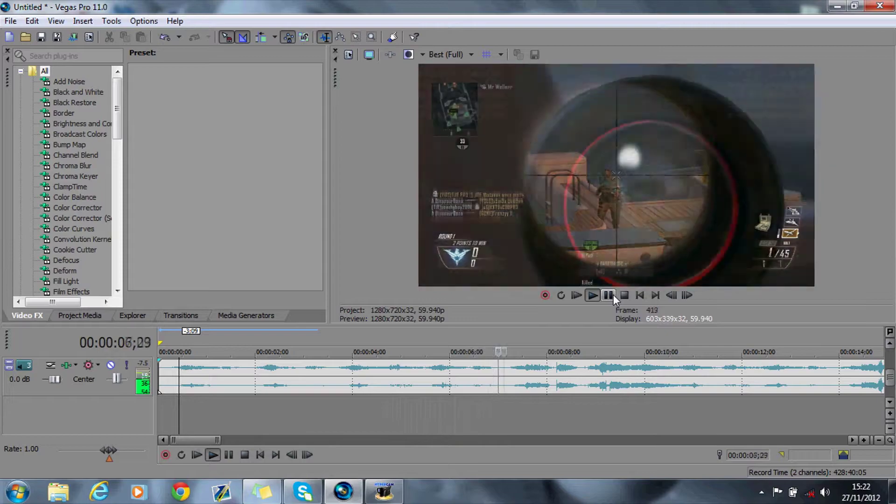
left_click(609, 295)
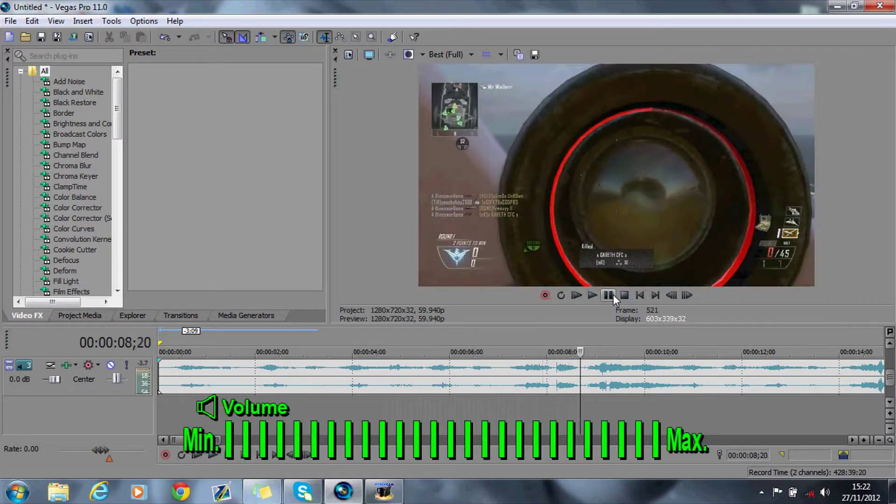
left_click(264, 338)
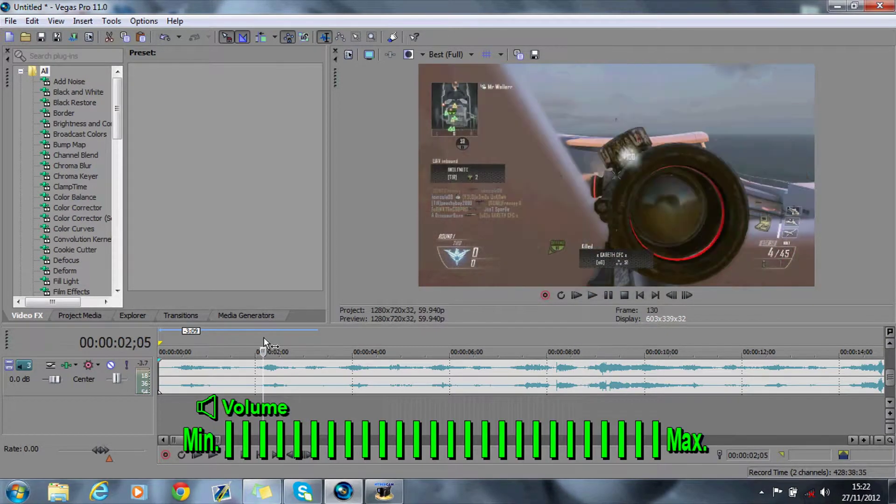
left_click(613, 297)
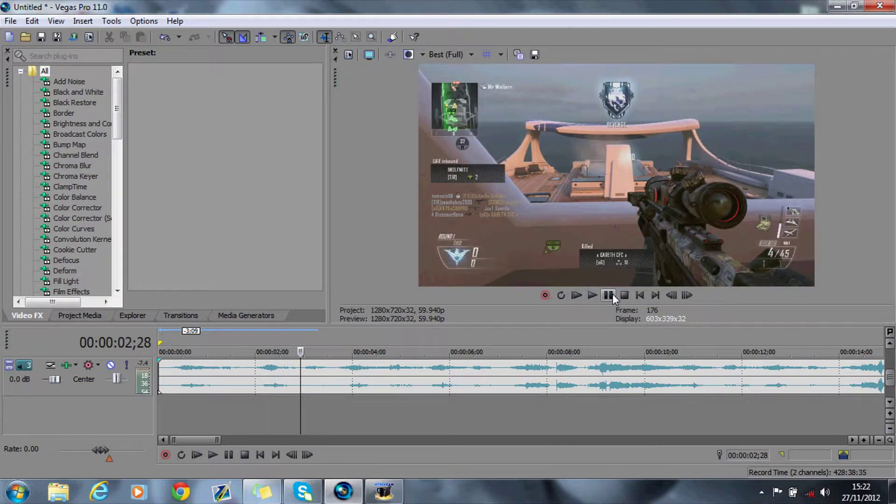
left_click(176, 345)
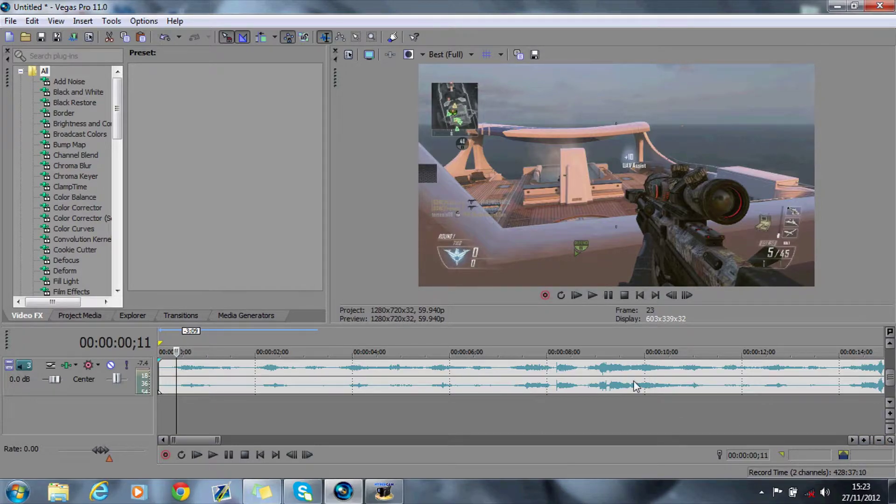
Try placing a marker on the beat at 00:00:02;09 and undo it
left_click(271, 377)
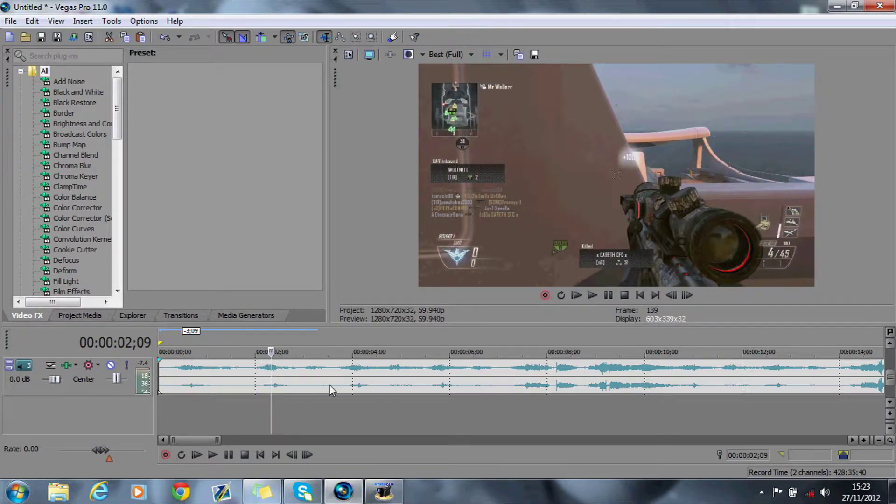
key("m")
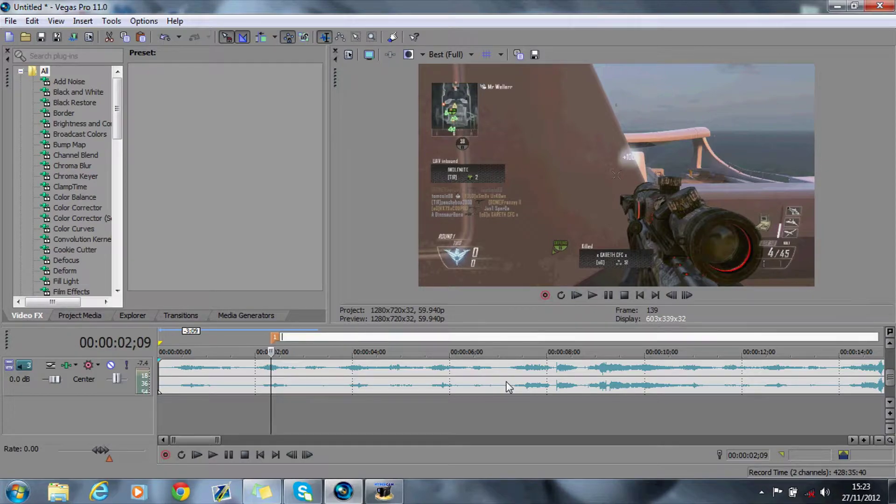
left_click(164, 37)
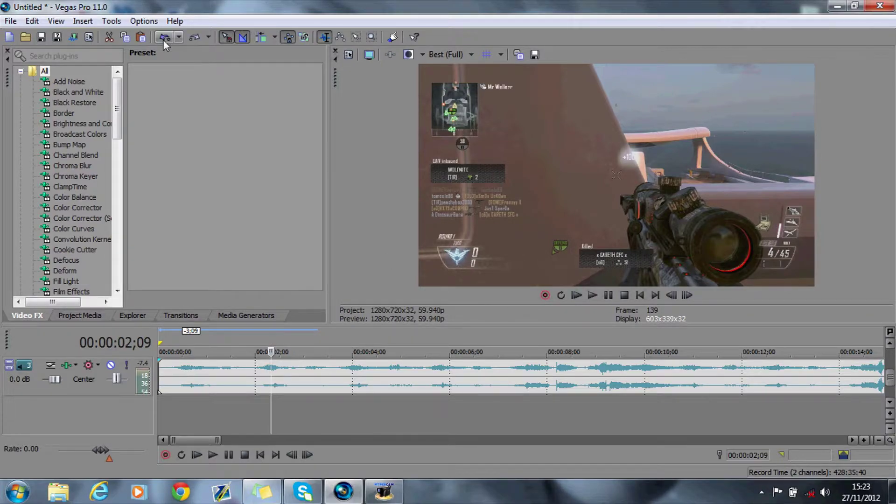
Play the music from near the timeline's beginning and place four markers on its successive beats during playback
left_click(164, 343)
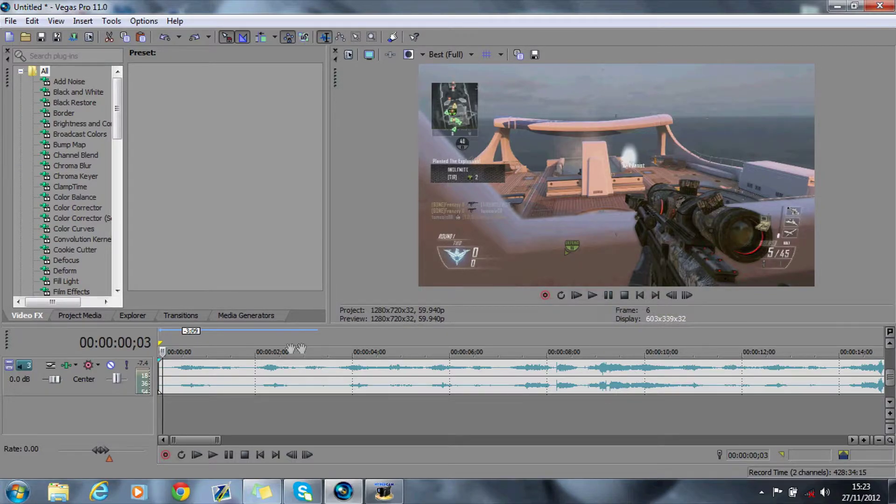
left_click(271, 341)
left_click(360, 344)
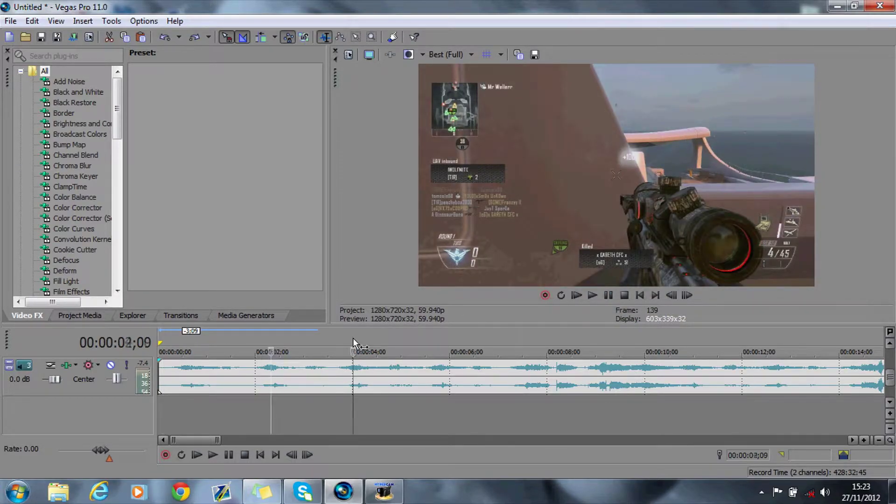
left_click(165, 340)
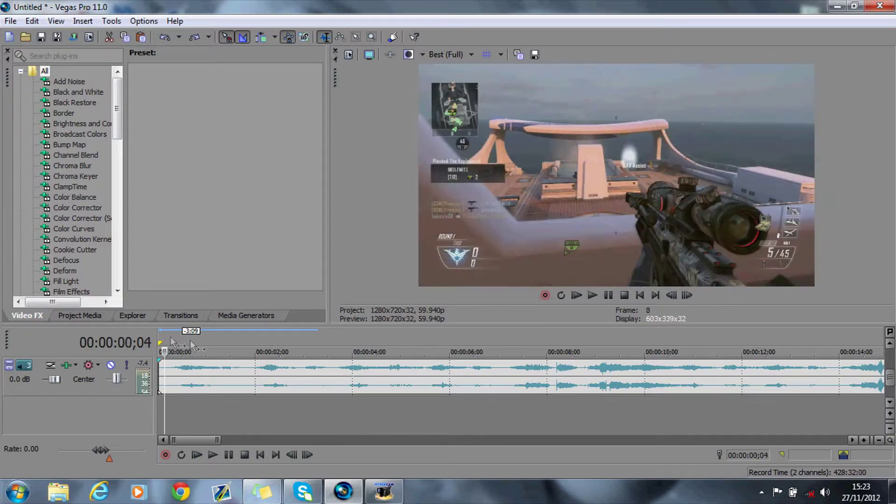
left_click(607, 295)
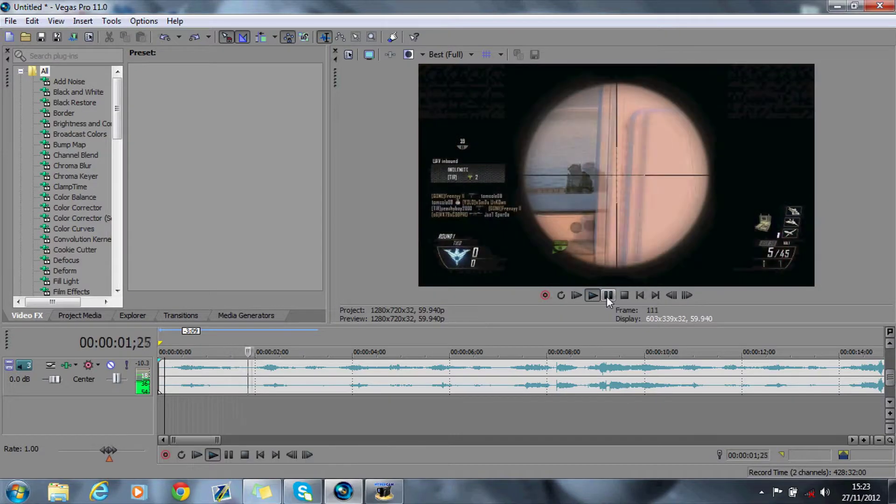
key("m")
key("m")
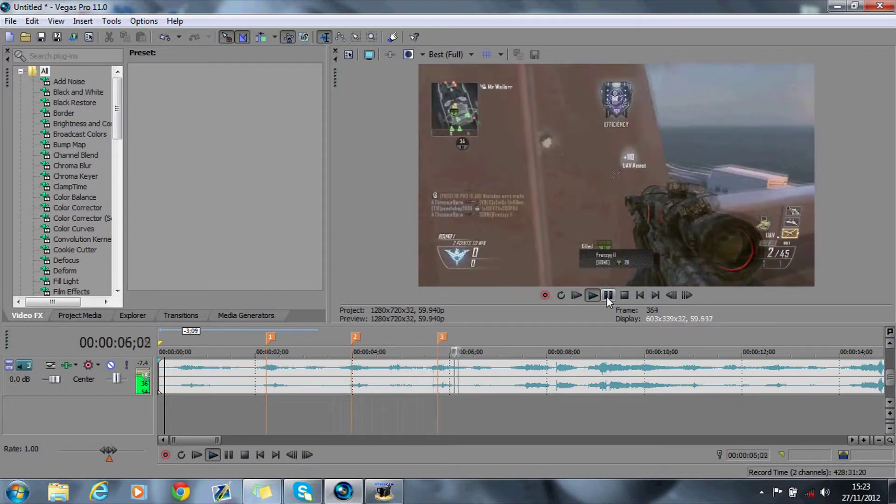
key("m")
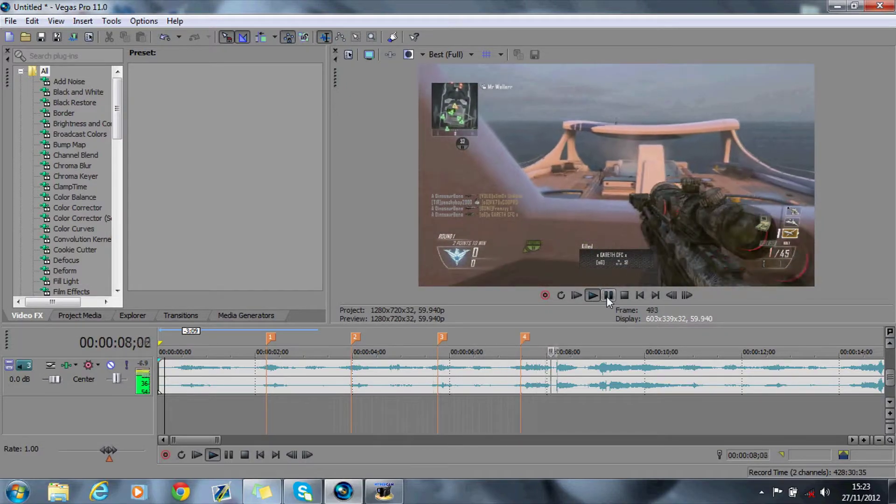
left_click(607, 295)
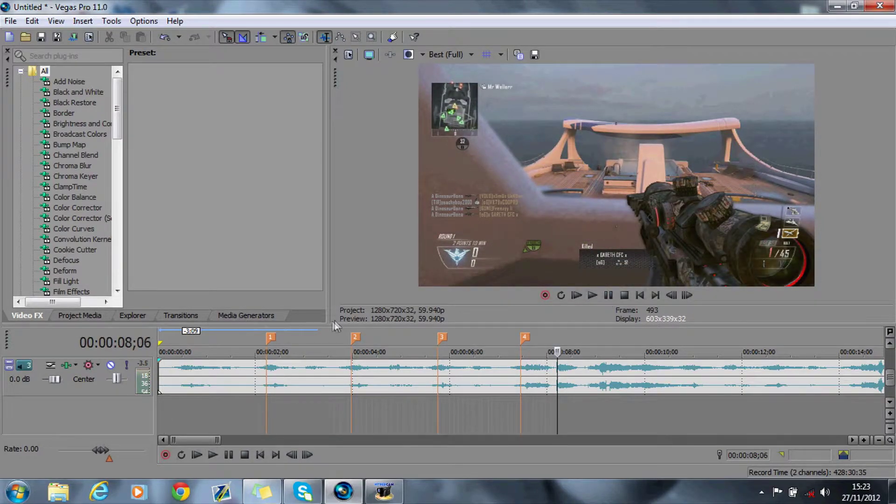
Shift the video clip about 5 frames later relative to marker 1 and extend its start back to the timeline's beginning
left_click(267, 327)
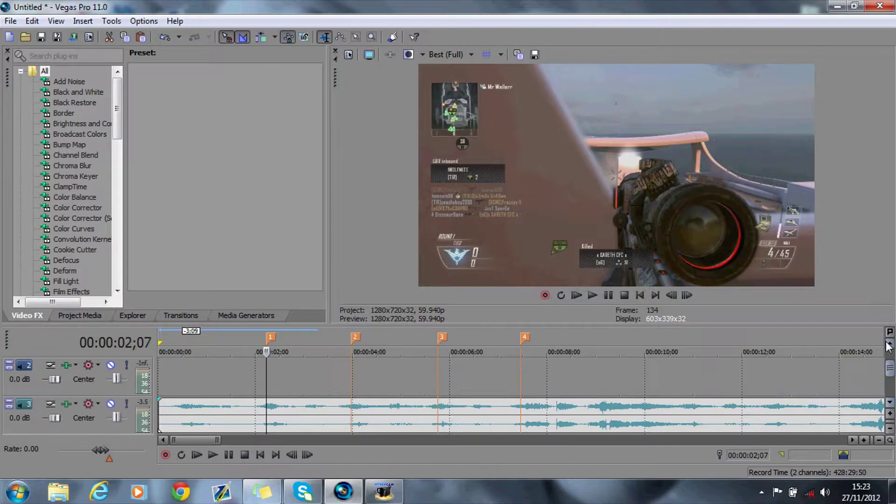
left_click(888, 344)
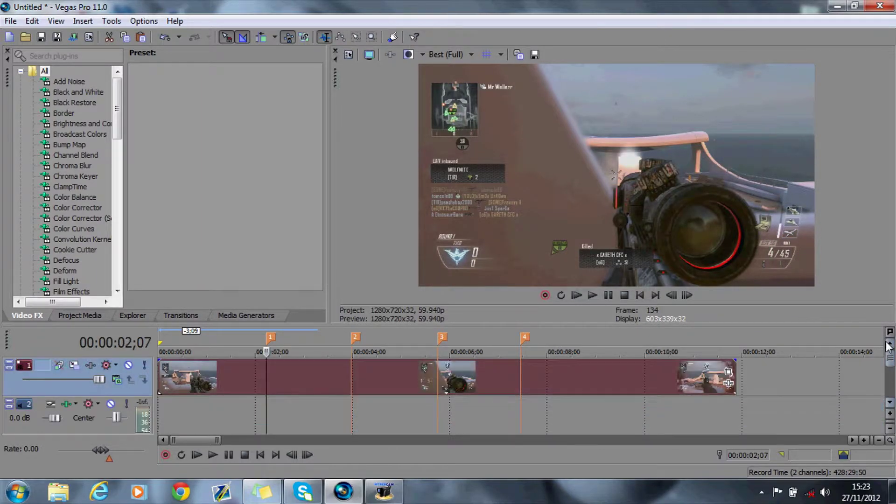
left_click(672, 294)
left_click_drag(237, 377, 245, 376)
left_click_drag(167, 382, 160, 382)
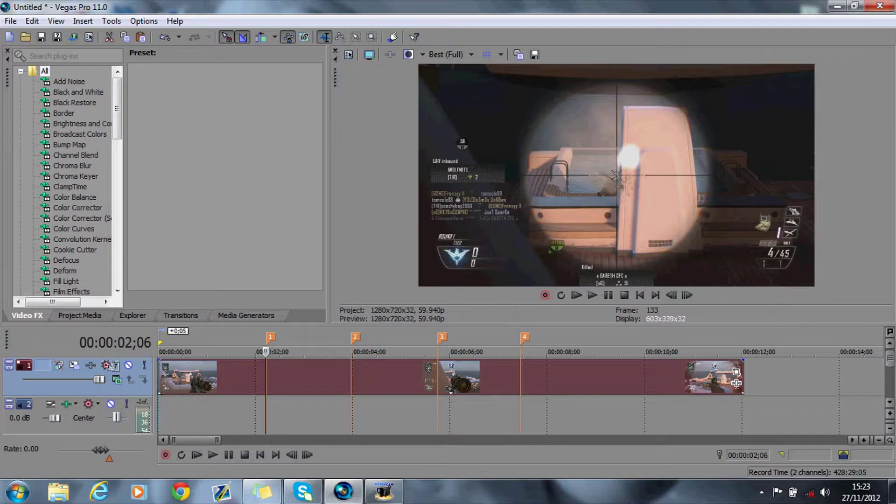
Step through the frames from 00:00:01;20 to the gunshot and move the video clip about 3 frames later towards marker 1
left_click(238, 332)
left_click(691, 293)
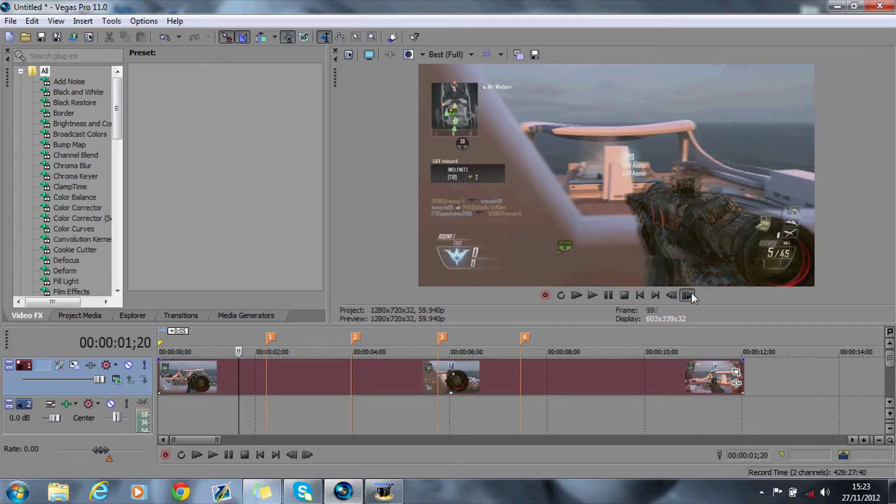
left_click(691, 292)
left_click(691, 293)
left_click(691, 293)
left_click(690, 294)
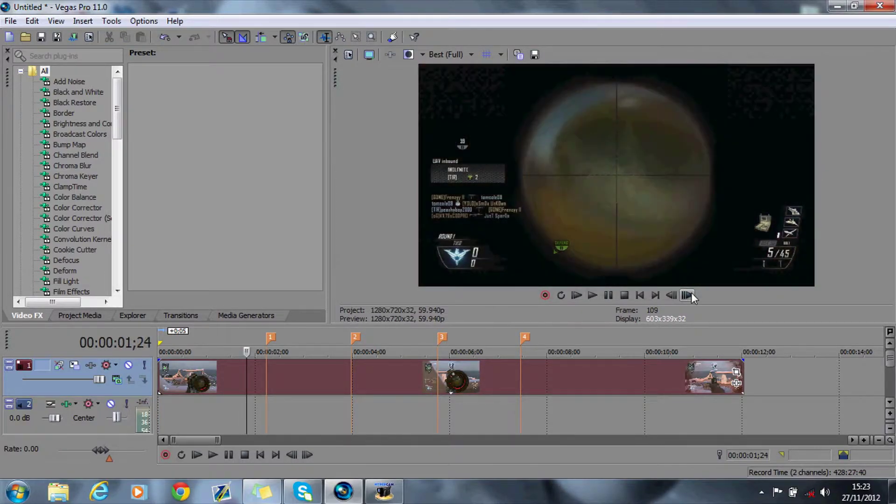
left_click(690, 294)
left_click(691, 294)
left_click(691, 294)
left_click(690, 294)
left_click(691, 294)
left_click(691, 294)
left_click(690, 294)
left_click(691, 294)
left_click(691, 294)
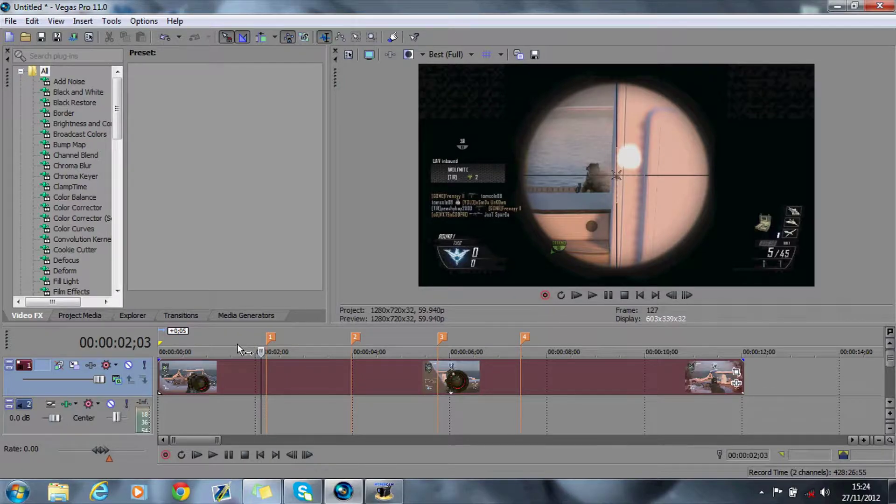
left_click_drag(241, 370, 245, 370)
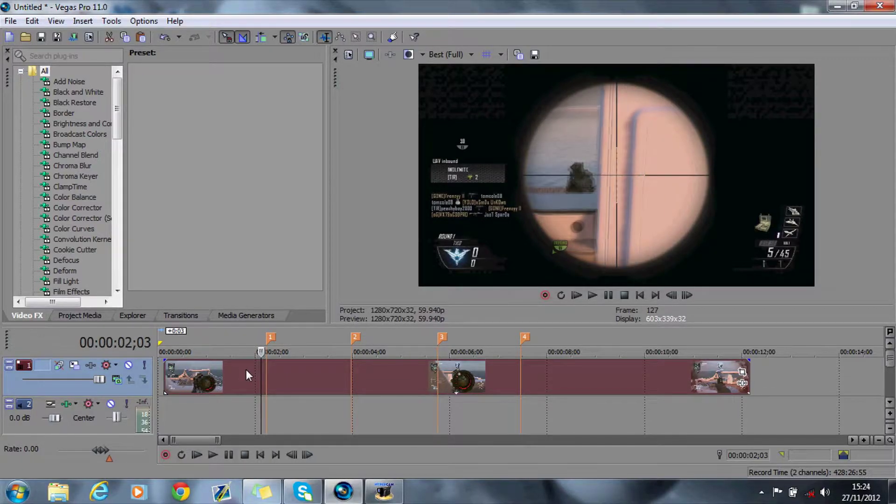
Step through the frames around marker 1 to check that the gunshot lines up with it
left_click(266, 335)
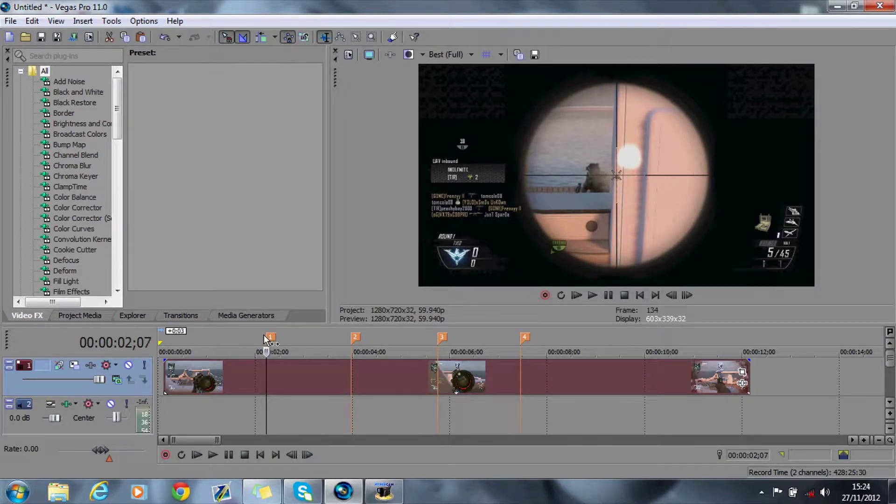
left_click(670, 295)
left_click(694, 295)
left_click(693, 295)
left_click(687, 295)
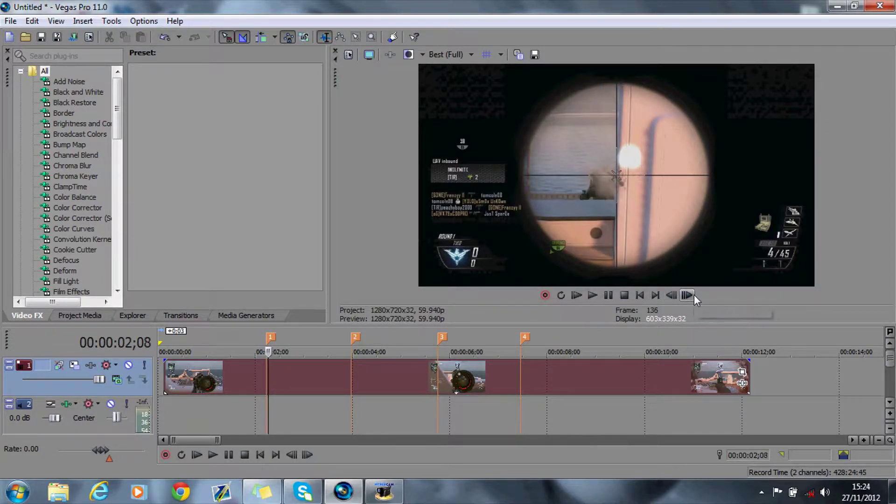
Paste the copied sound clip at marker 1 on the empty audio track 2
left_click(344, 335)
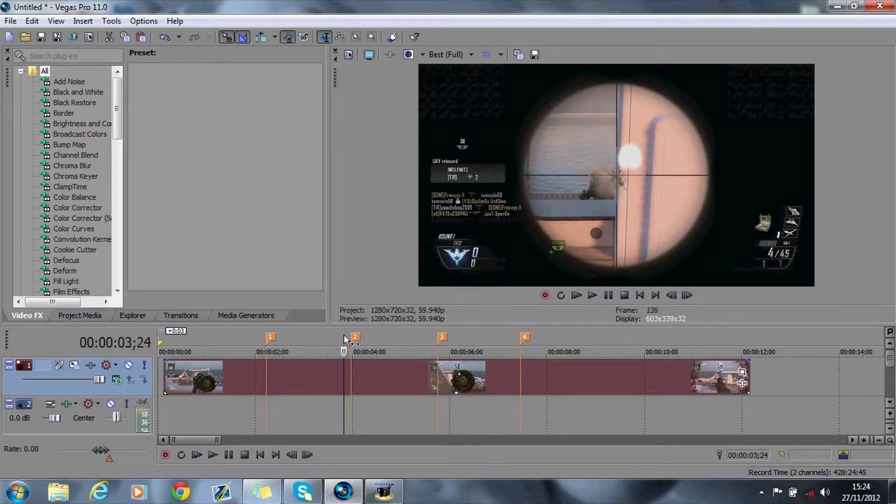
left_click(890, 403)
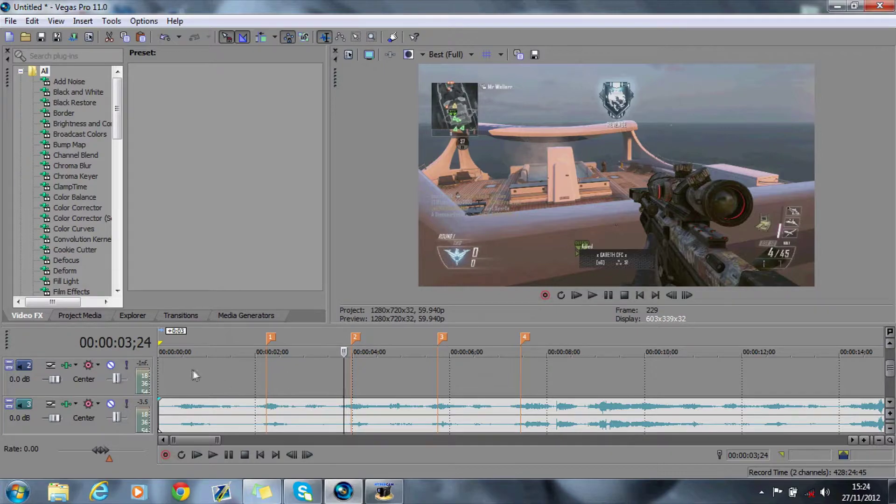
left_click(270, 337)
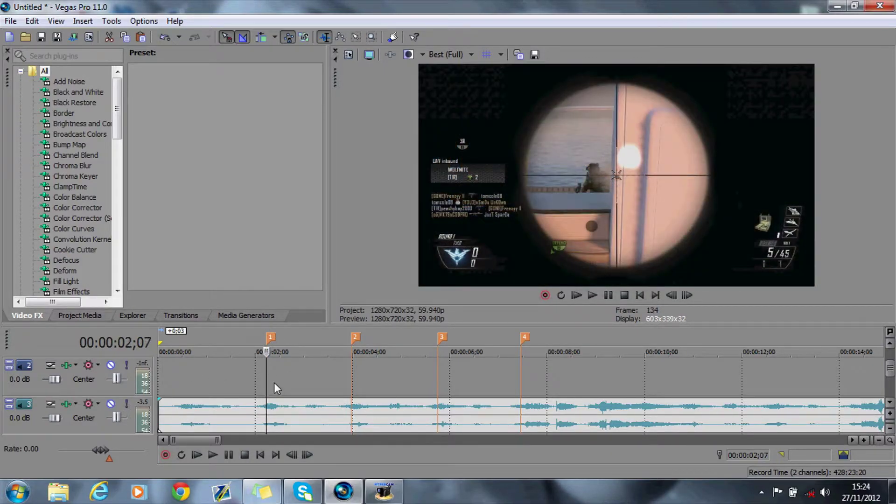
right_click(273, 382)
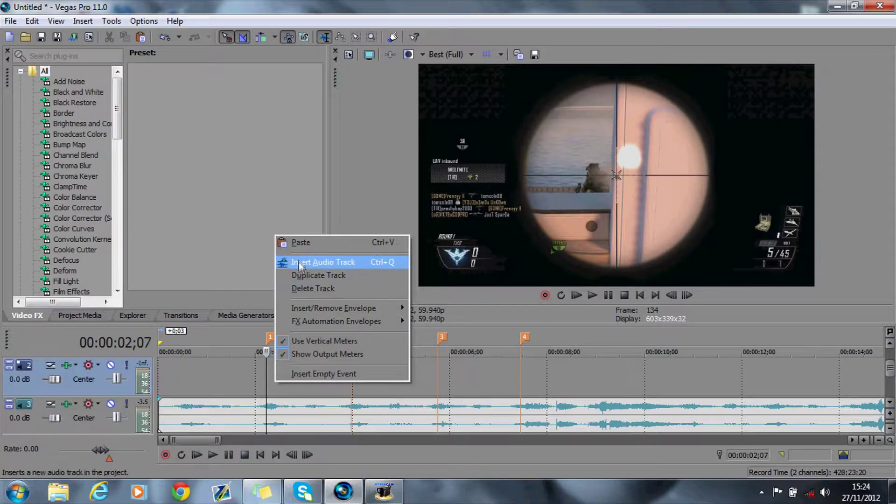
left_click(299, 242)
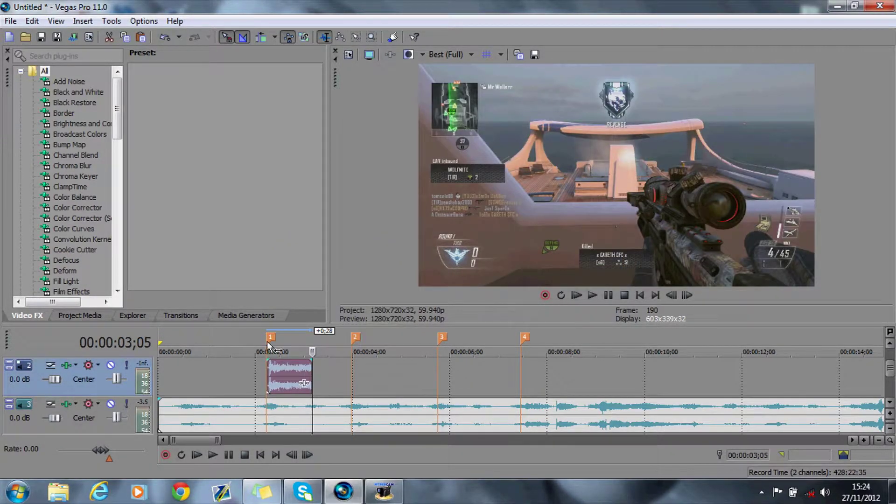
Fine-tune the pasted sound's position against the gunshot frame at marker 1 and play that part back
left_click(269, 344)
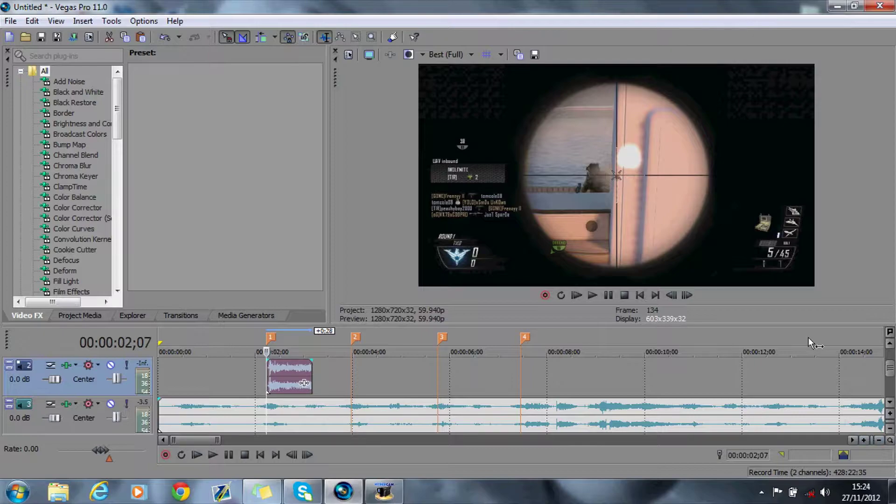
left_click(864, 440)
left_click(864, 440)
left_click(687, 296)
left_click(687, 295)
left_click(687, 295)
left_click_drag(486, 372, 505, 373)
left_click_drag(488, 333, 478, 336)
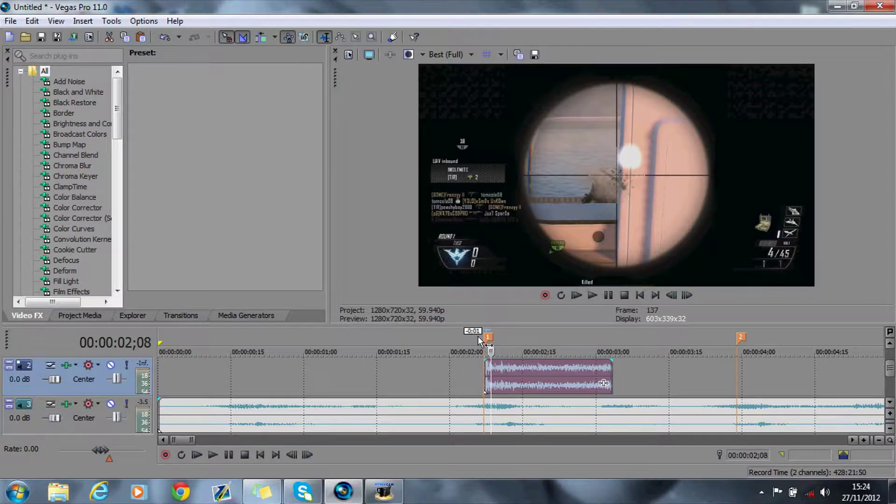
left_click(607, 298)
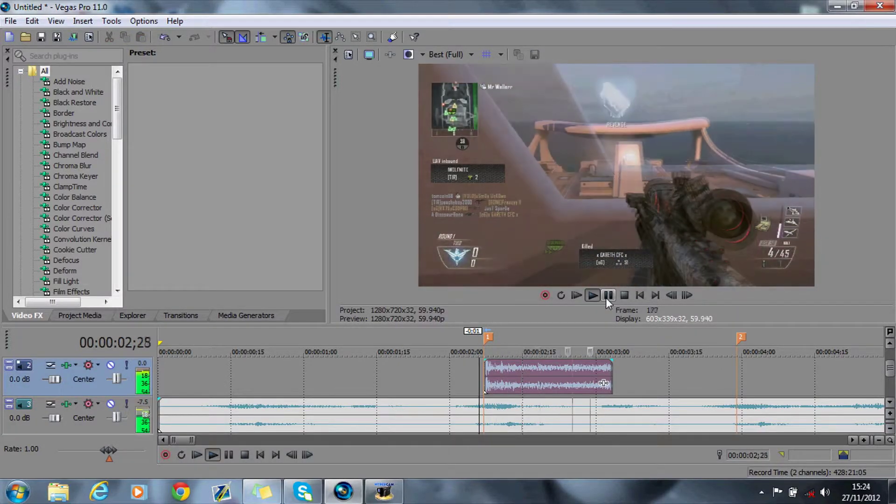
left_click(606, 297)
Trim about 8 frames off the pasted sound's end, add a fade-out, and return to just before marker 1
left_click_drag(611, 366, 525, 360)
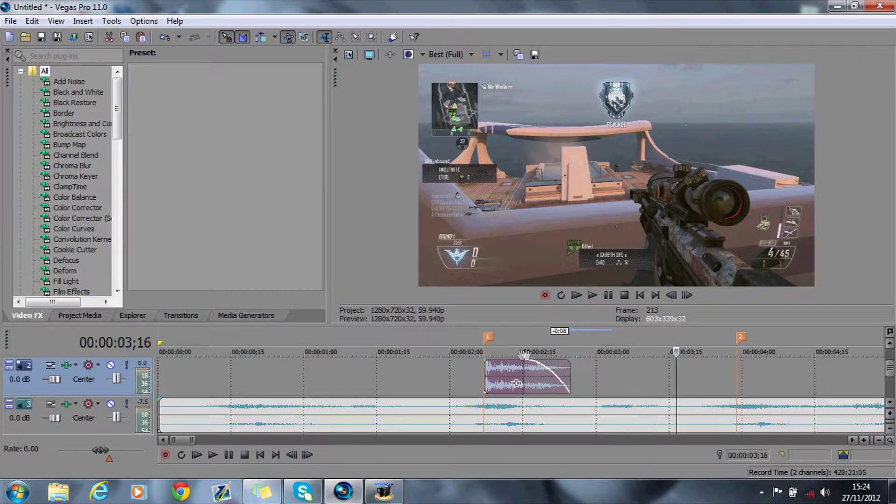
left_click(474, 346)
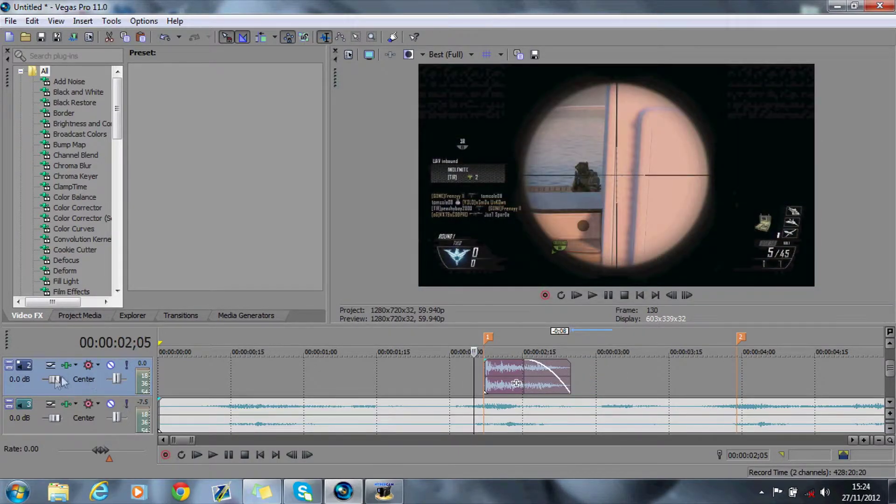
Set audio track 2's volume to -1.5 dB and play back the section around markers 1 and 2
left_click(606, 298)
left_click(607, 296)
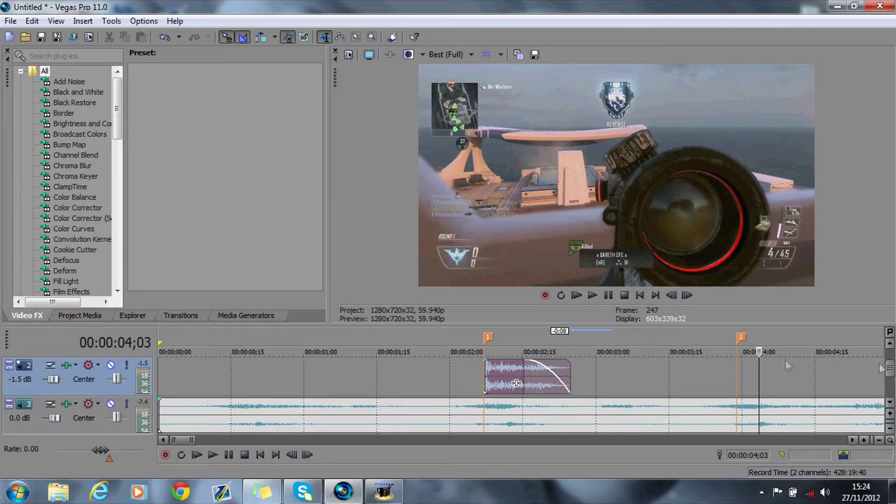
Split the gameplay video at 00:00:02;19 and again at 00:00:03;13, between markers 1 and 2
left_click(890, 344)
left_click(544, 359)
left_click(544, 378)
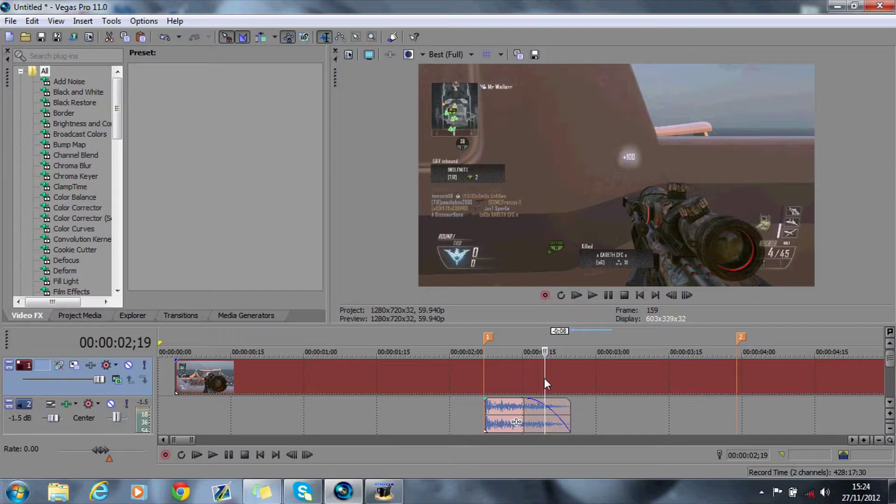
key("s")
left_click(688, 296)
left_click(690, 298)
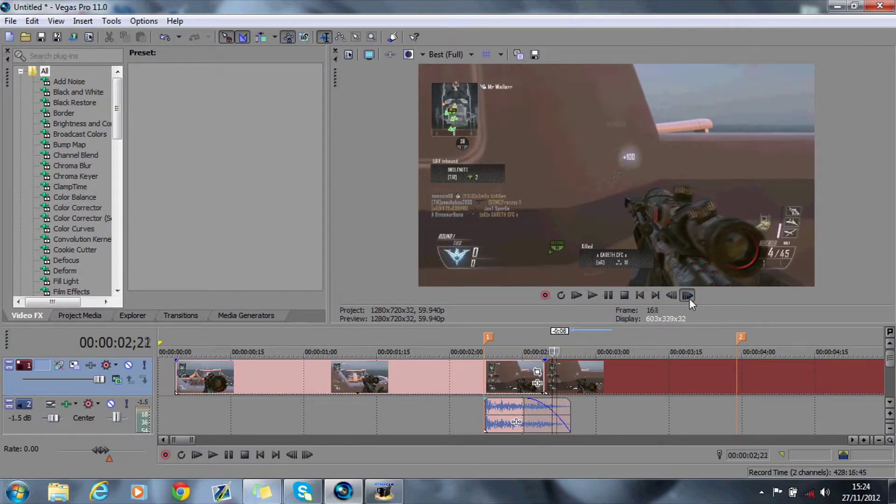
left_click(690, 298)
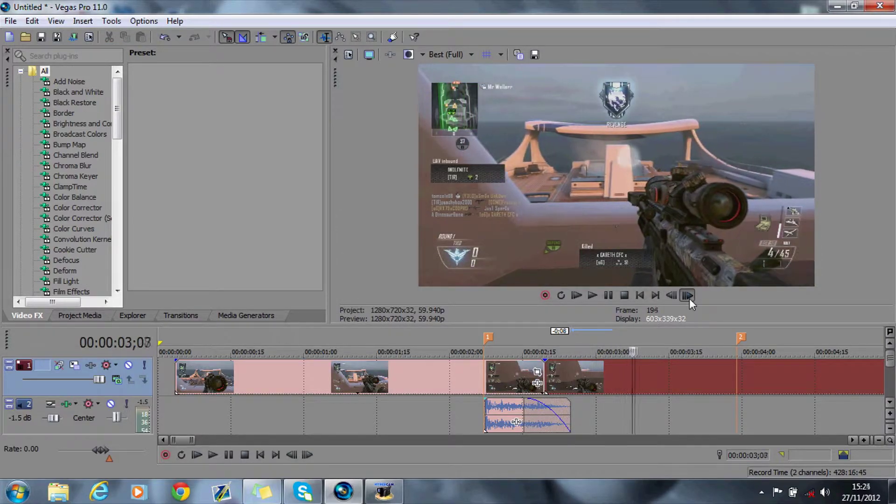
key("s")
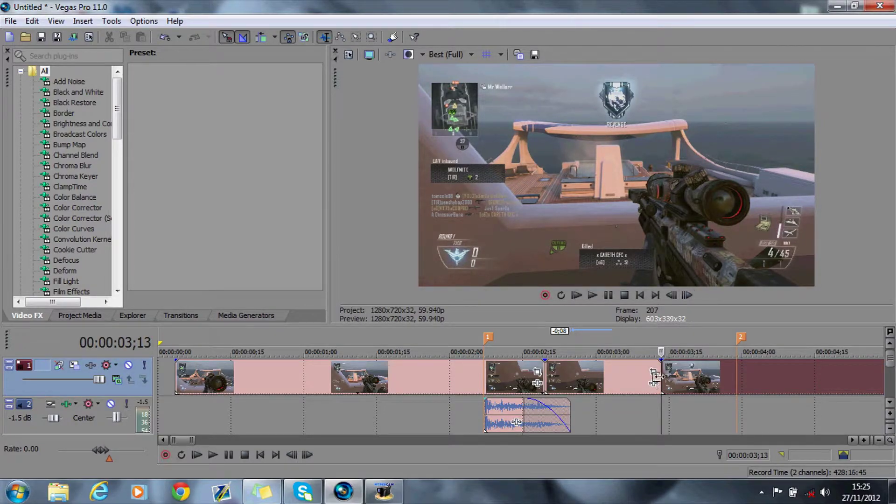
Trim 11 frames off the end of the middle piece and close the gap by moving the remaining footage up against it
left_click_drag(657, 378, 601, 378)
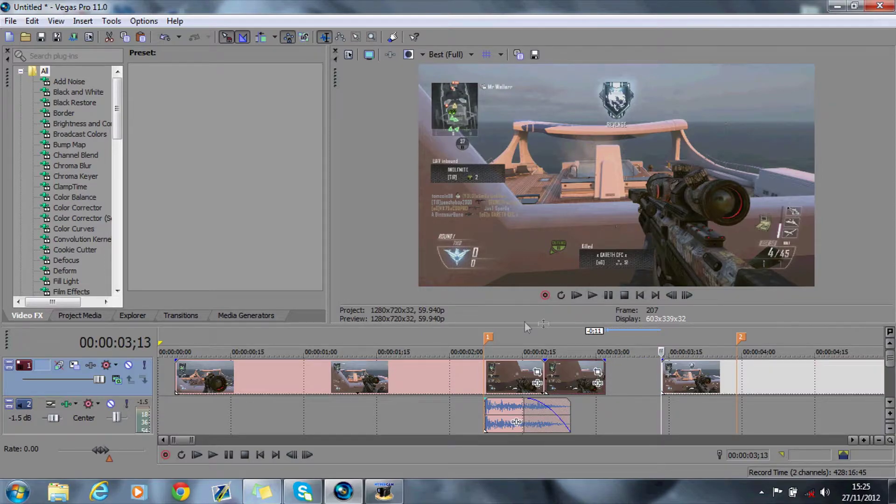
left_click(731, 344)
left_click(690, 297)
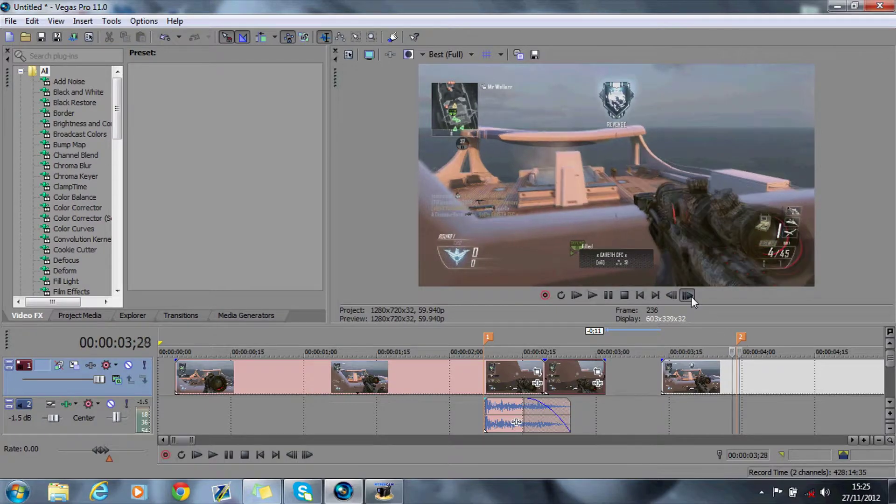
left_click(691, 297)
left_click(692, 297)
left_click(691, 297)
left_click(691, 297)
left_click(691, 296)
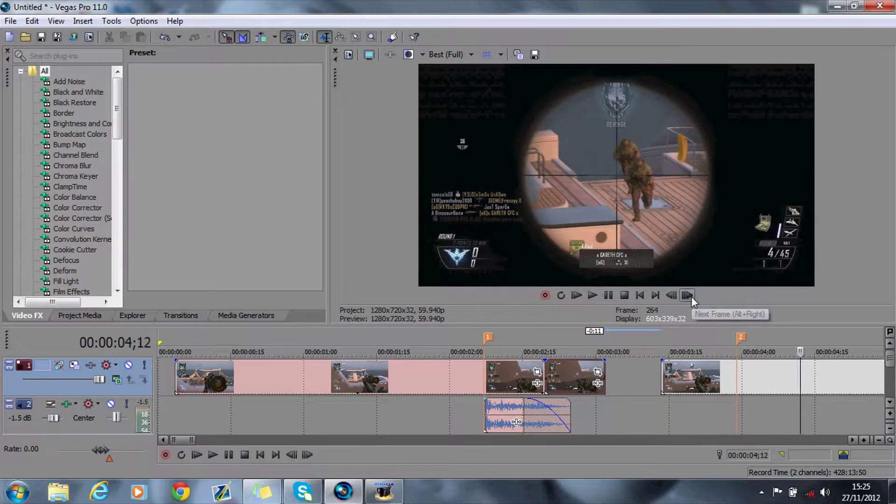
left_click(691, 296)
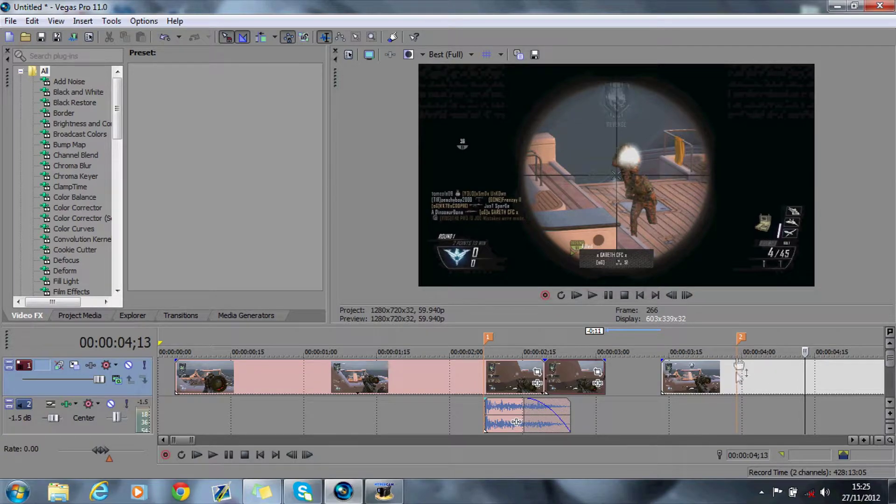
left_click_drag(747, 382, 695, 382)
Compare the second gunshot's frame with marker 2, trim 1 frame off the short piece before it, and close the gap
left_click(742, 337)
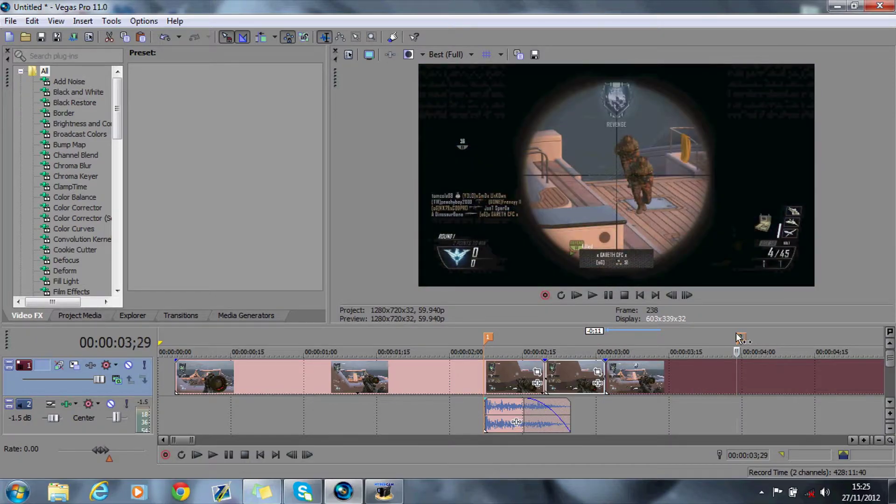
left_click(687, 295)
left_click(687, 295)
left_click(687, 295)
left_click(687, 295)
left_click(686, 295)
left_click(686, 295)
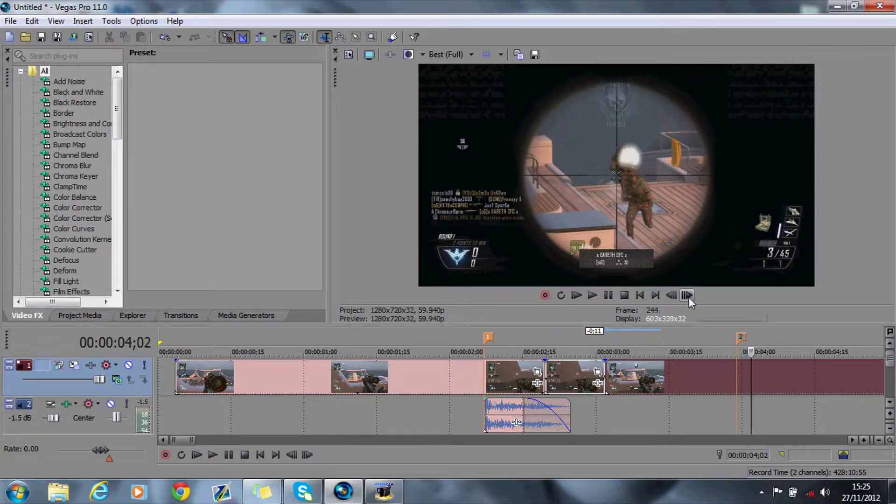
left_click(603, 372)
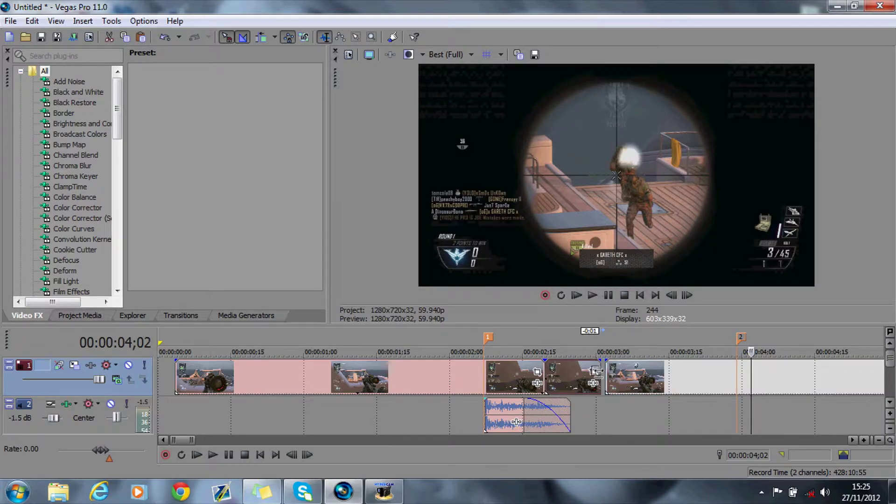
left_click_drag(601, 372, 595, 372)
Recheck the gunshot at marker 2, shorten the piece before it by about 1 more frame, and rejoin the remaining footage
left_click(732, 333)
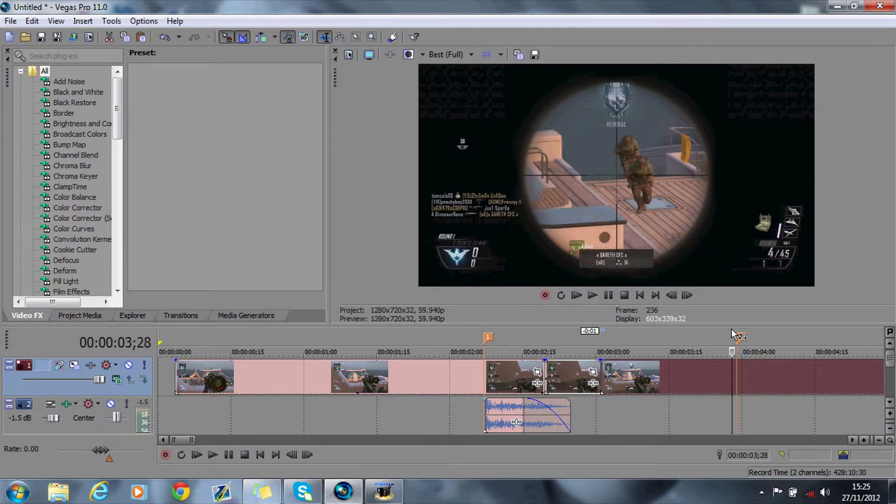
double_click(737, 335)
left_click(687, 297)
left_click(684, 299)
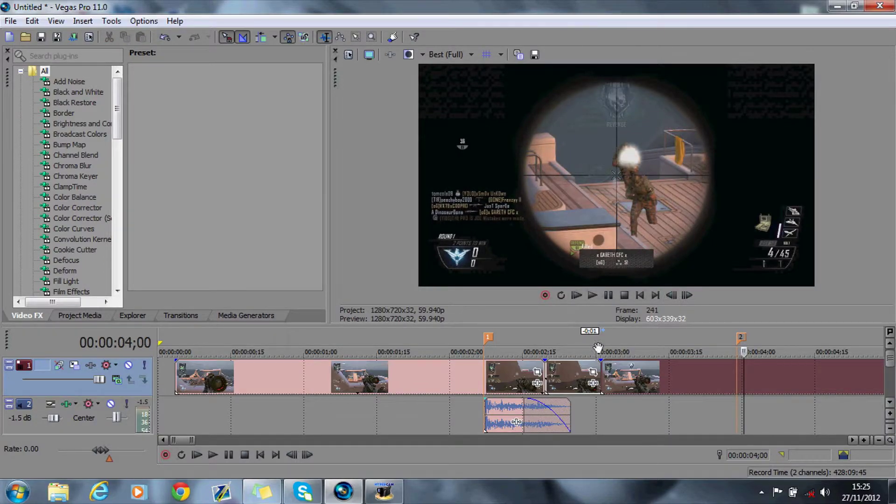
left_click_drag(597, 369, 593, 368)
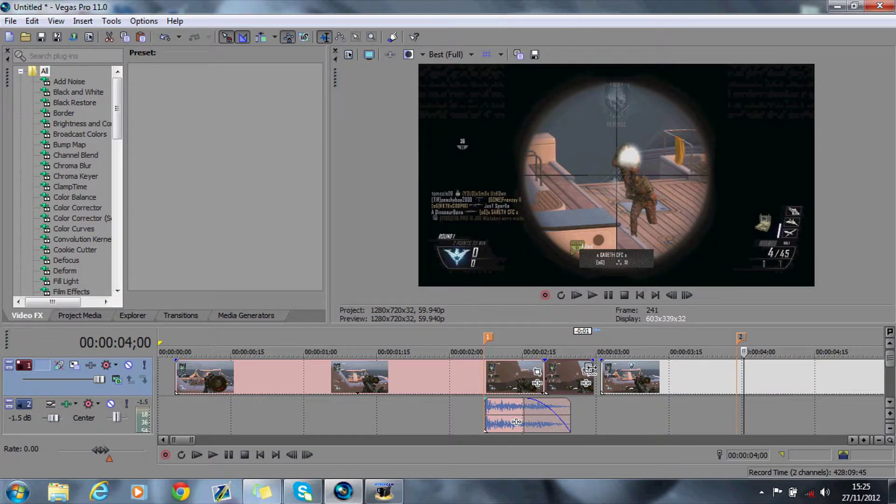
left_click(730, 335)
left_click(739, 337)
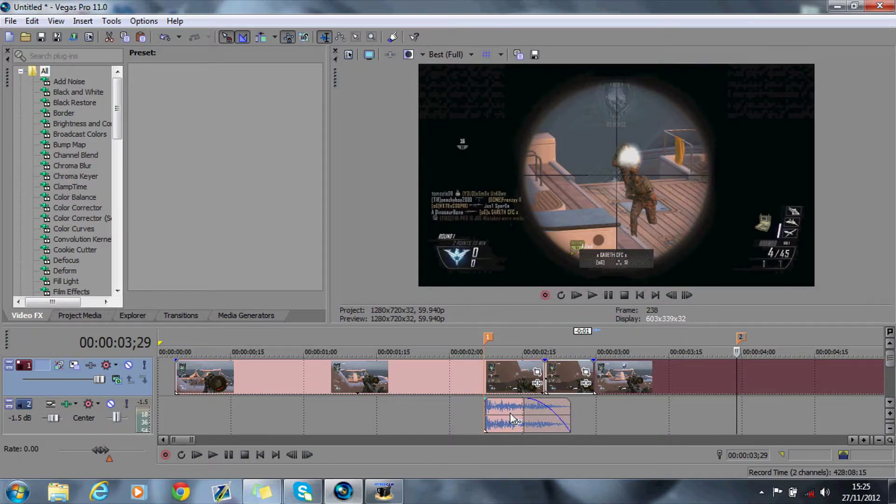
Copy the gunshot sound from marker 1 and paste it at marker 2 on audio track 2
right_click(512, 411)
left_click(536, 193)
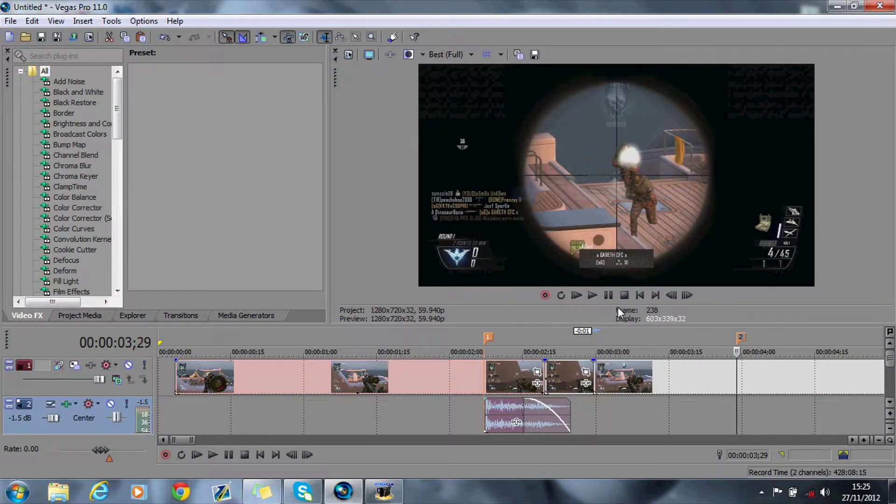
right_click(751, 415)
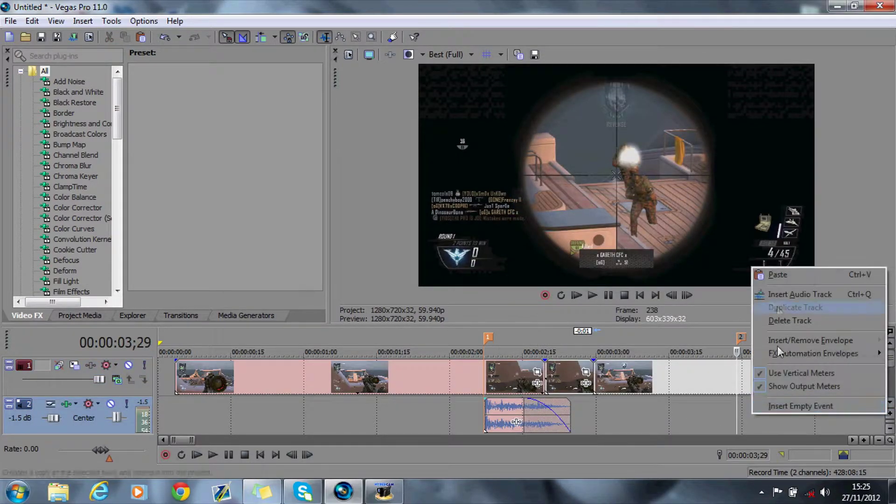
left_click(771, 279)
Play the timeline from 00:00:01;26 past marker 2 to review both synced gunshots
left_click(432, 339)
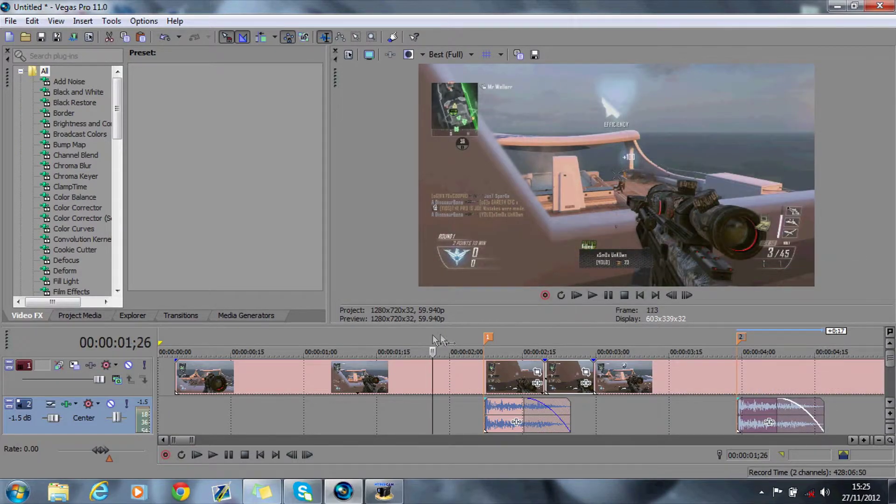
left_click(609, 295)
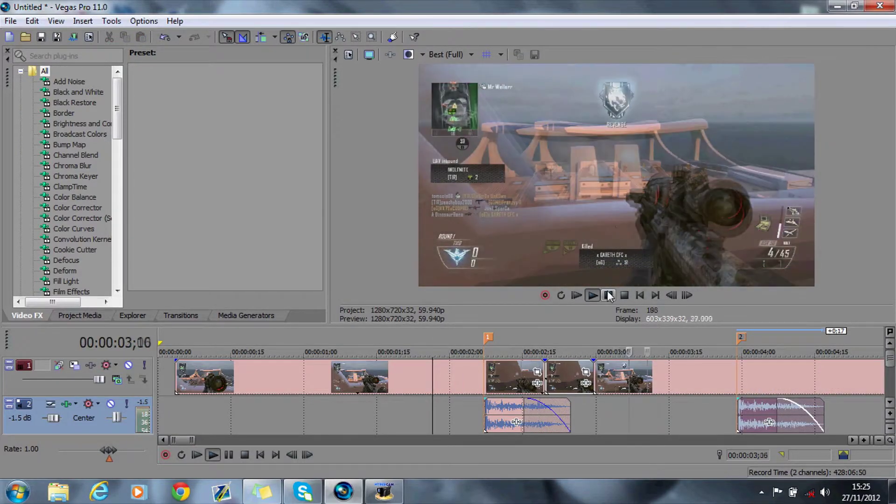
left_click(608, 295)
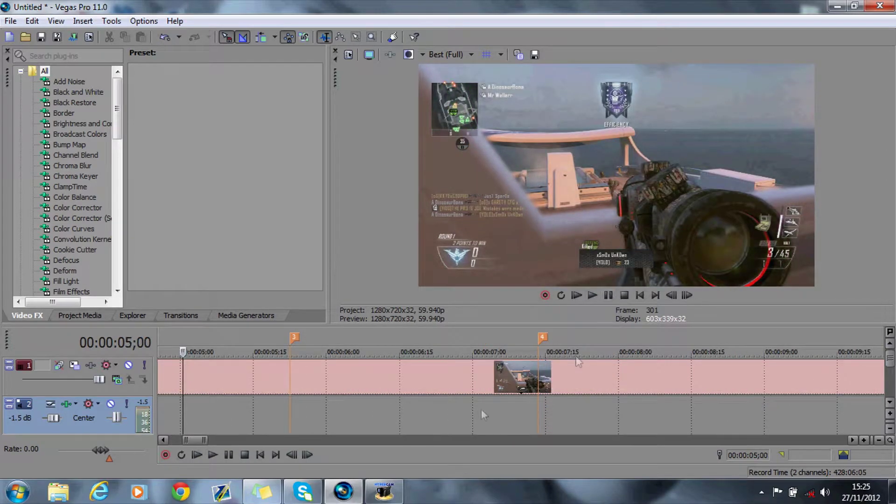
Step frame by frame from 00:00:05;00 toward marker 3 to locate the third gunshot's exact frame
left_click_drag(185, 442, 173, 440)
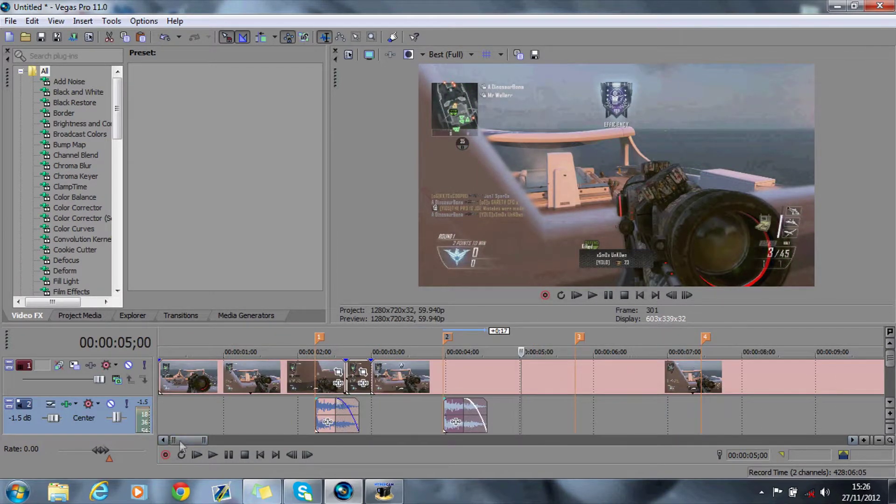
left_click(688, 295)
left_click(687, 295)
left_click(687, 295)
left_click(687, 295)
left_click(693, 295)
left_click(693, 294)
left_click(693, 295)
left_click(693, 295)
left_click(692, 295)
left_click(693, 295)
left_click(693, 295)
left_click(693, 295)
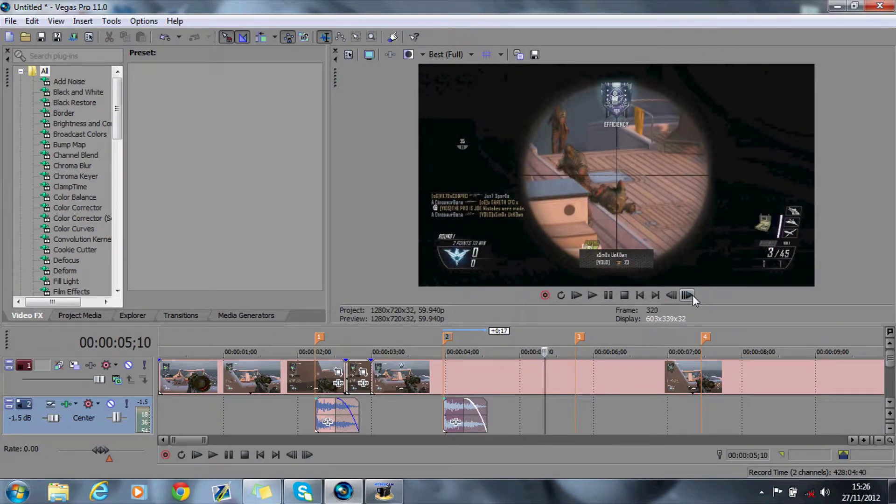
left_click(693, 295)
left_click(693, 294)
left_click(692, 295)
left_click(693, 295)
left_click(692, 295)
left_click(693, 295)
left_click(693, 295)
left_click(693, 295)
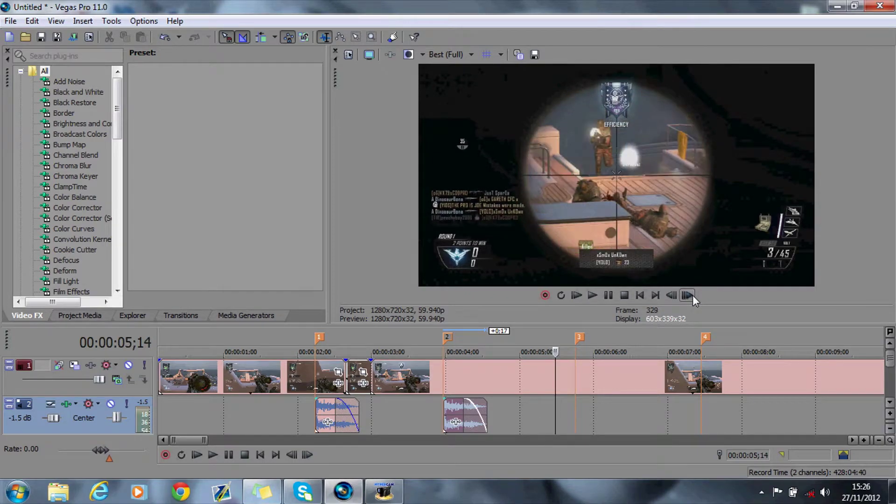
left_click(676, 295)
left_click(675, 295)
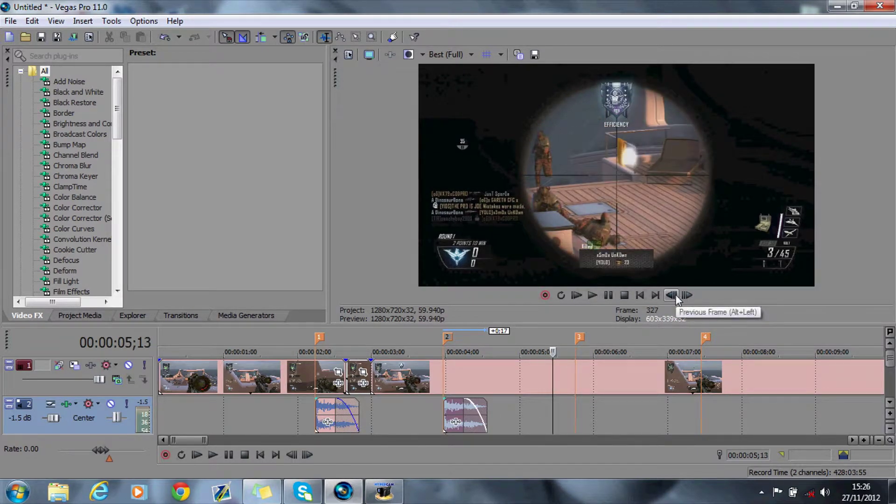
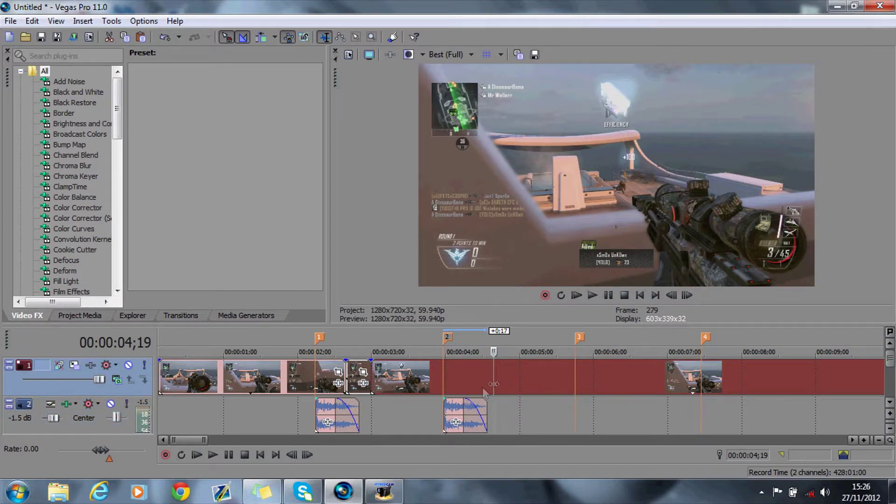
Split the gameplay video at 00:00:04;19 and again at 00:00:05;03, between markers 2 and 3
key("ctrl+z")
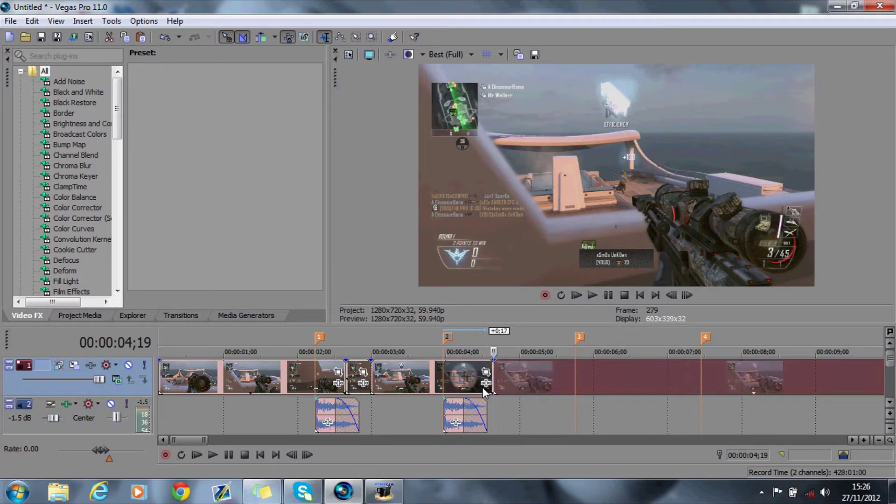
left_click(687, 295)
left_click(687, 295)
left_click(687, 295)
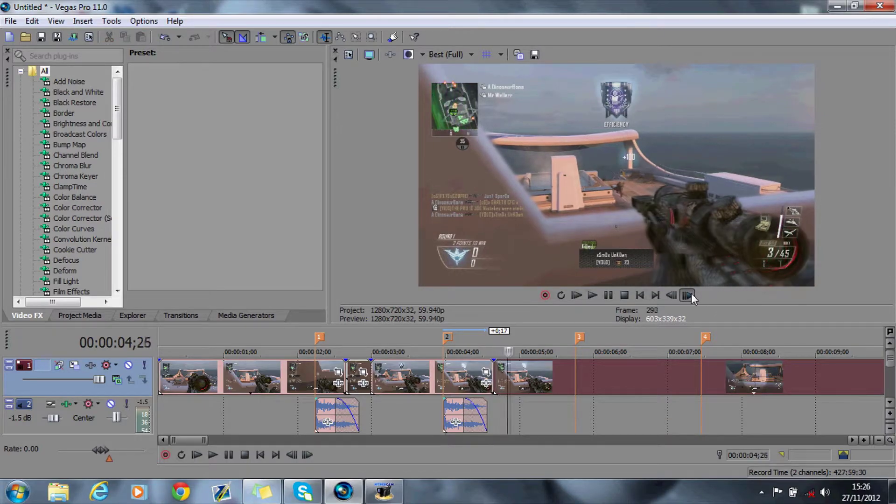
left_click(687, 295)
left_click(687, 295)
left_click(687, 295)
left_click(687, 295)
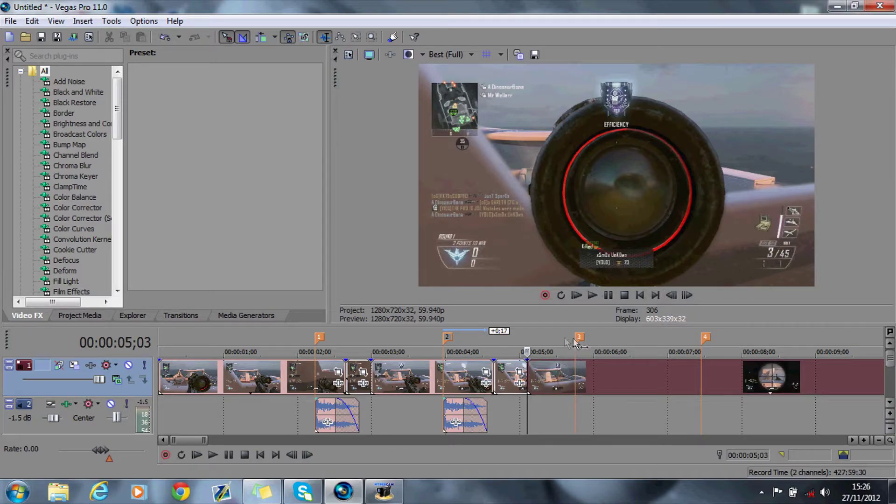
Find the third gunshot's frame and move the last video piece 11 frames later, to start at 00:00:05;14
left_click(547, 332)
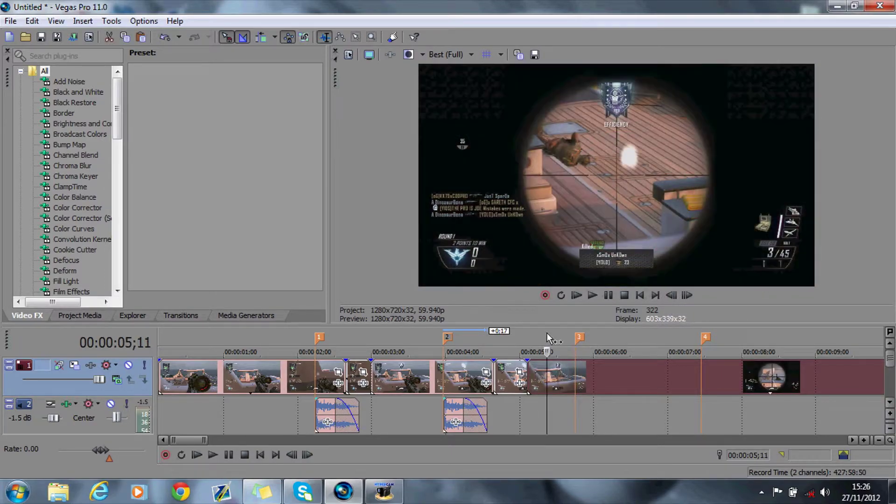
left_click(686, 295)
left_click(671, 295)
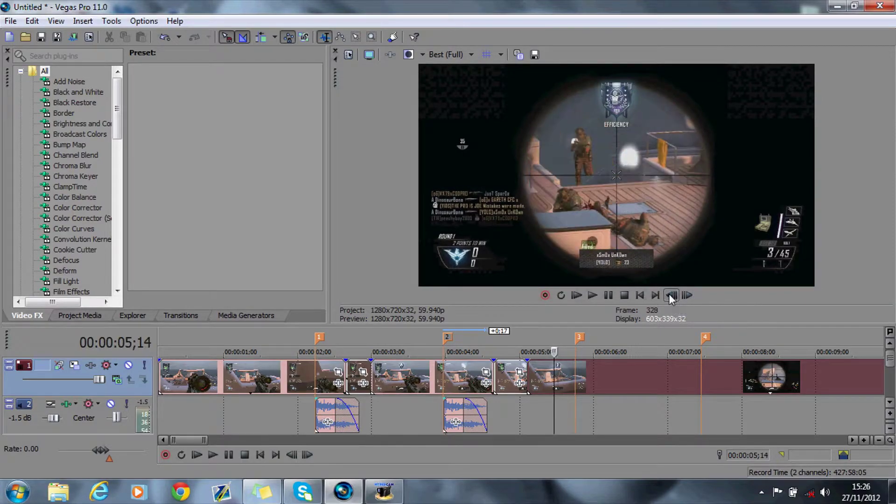
left_click(671, 295)
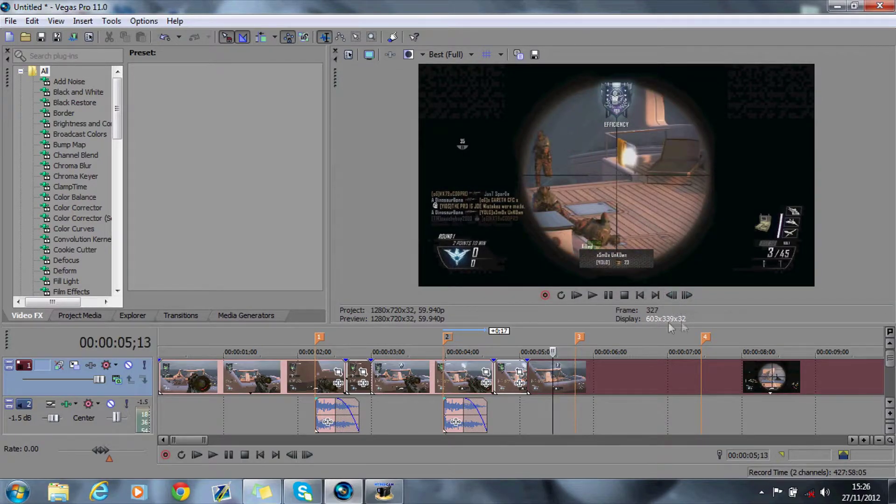
left_click(686, 295)
left_click_drag(556, 376, 583, 355)
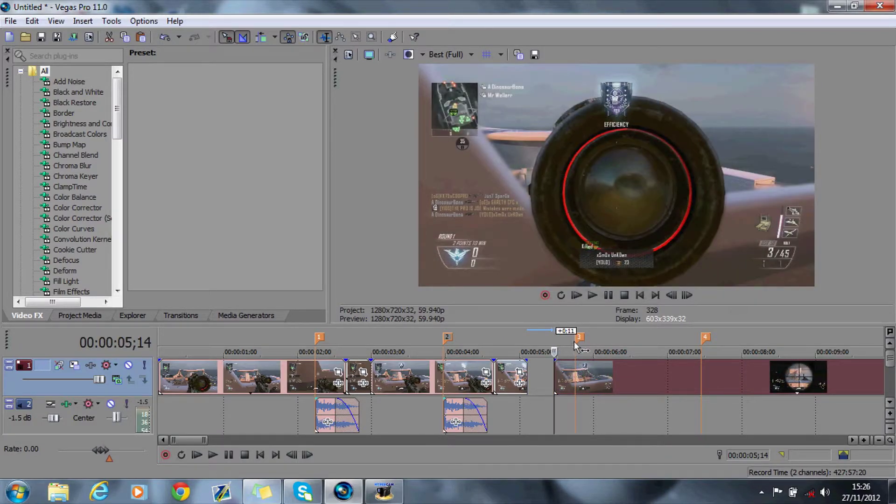
Compare the gunshot with marker 3 and move the last video piece about 1 frame earlier, to start at 00:00:05;12
left_click(575, 347)
left_click(686, 295)
left_click(686, 295)
left_click(553, 345)
left_click(671, 296)
left_click(671, 296)
left_click_drag(593, 382, 589, 383)
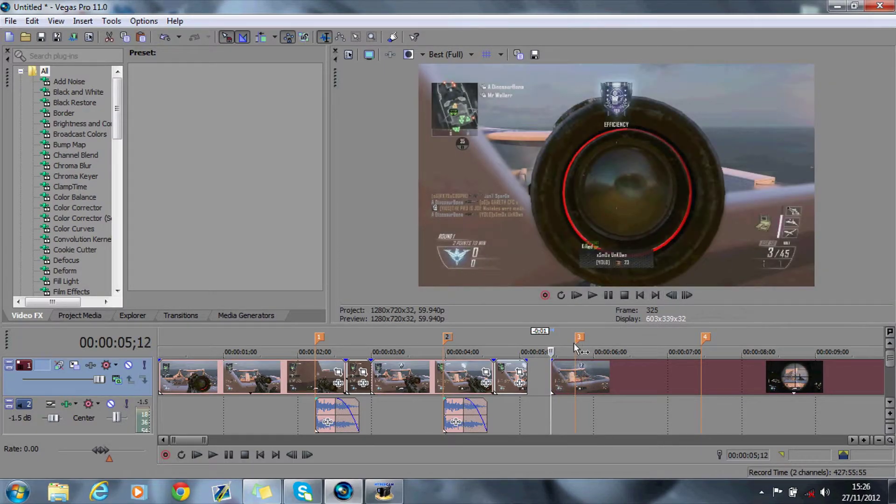
Step through the frames from marker 3 to check how the moved piece's gunshot lines up with it
left_click(575, 348)
left_click(682, 298)
left_click(681, 299)
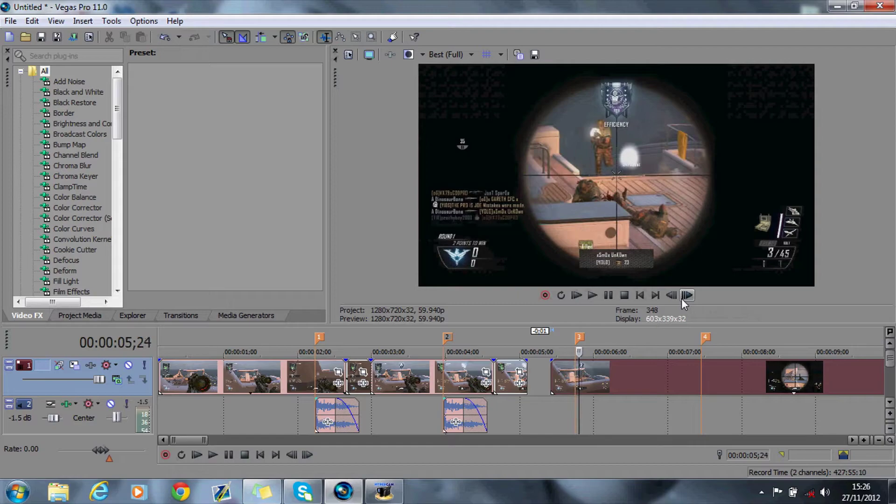
Move the last video piece 1 frame earlier and check its gunshot frames against marker 3
left_click(672, 295)
left_click_drag(614, 377, 611, 377)
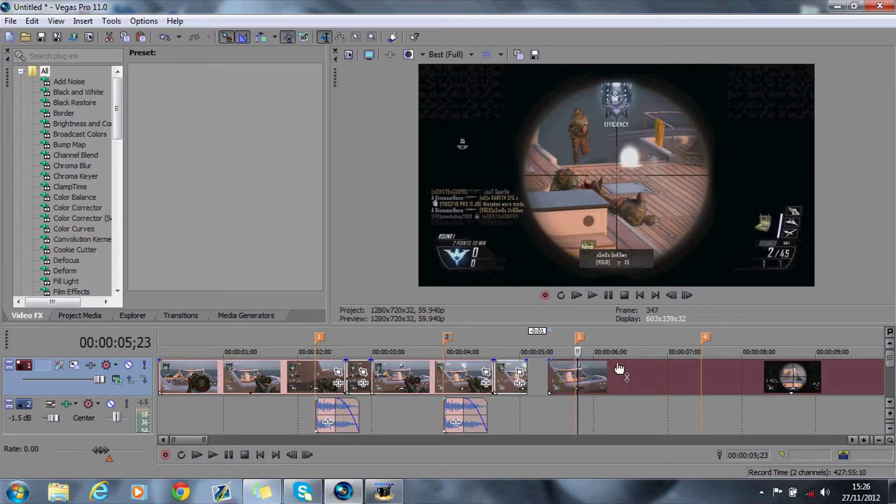
left_click(671, 295)
left_click(671, 294)
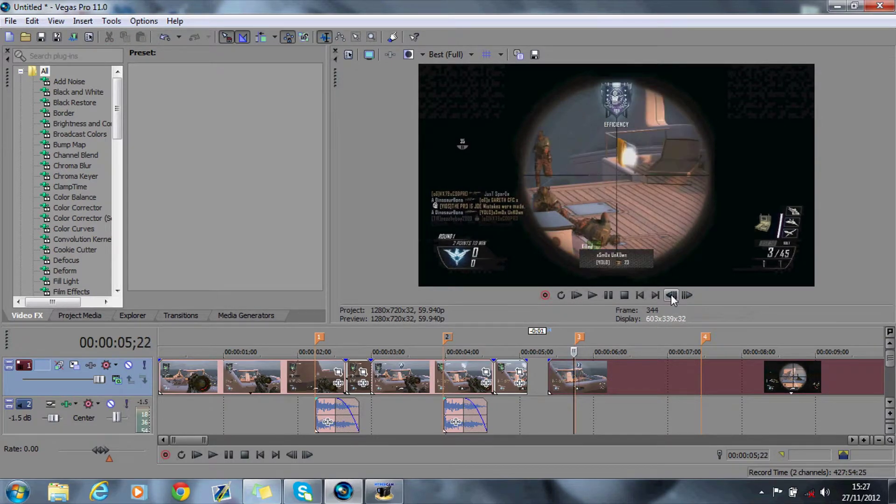
left_click(672, 295)
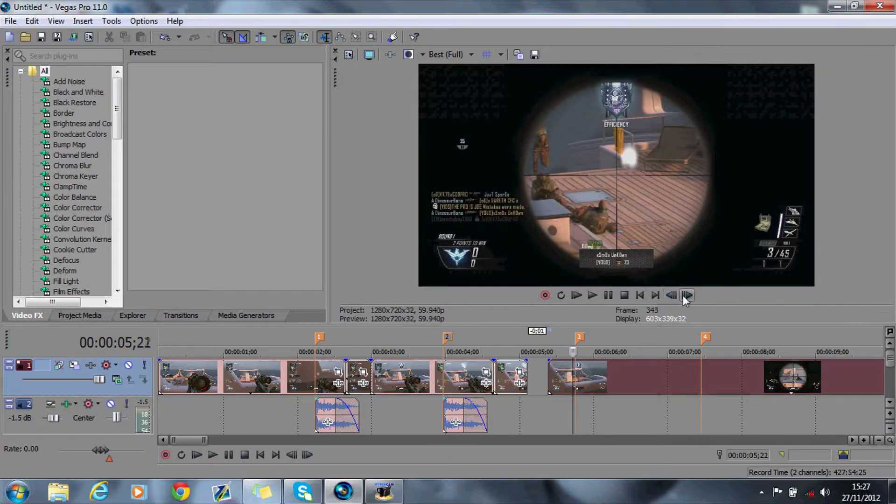
left_click(687, 296)
left_click(686, 296)
Check the footage before the gap, and stretch the short piece between markers 2 and 3 by 8 frames to meet the last piece
left_click(502, 340)
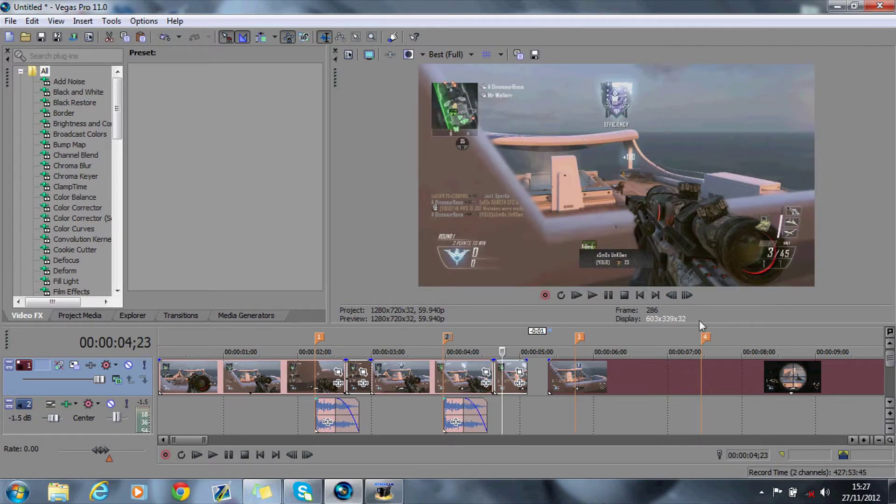
left_click(522, 333)
left_click(684, 297)
left_click(684, 296)
left_click(684, 297)
left_click(683, 296)
double_click(687, 295)
double_click(687, 295)
double_click(687, 295)
double_click(687, 295)
left_click(687, 295)
left_click(529, 339)
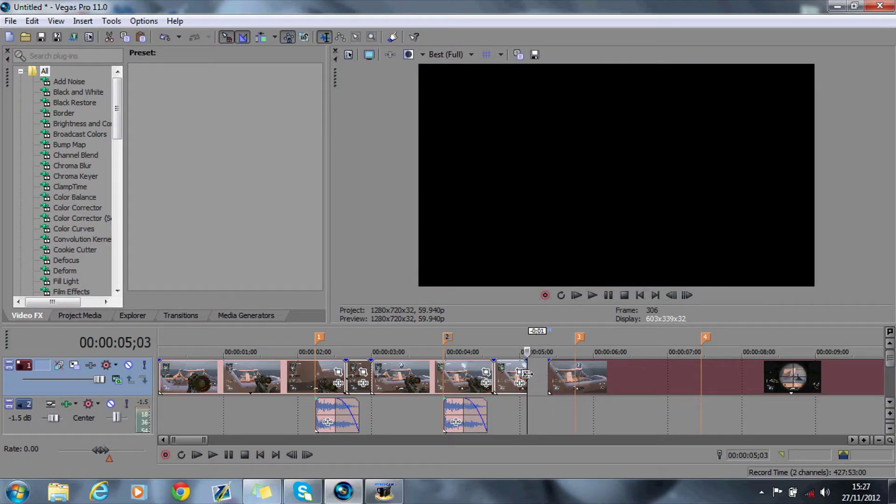
left_click_drag(522, 377, 543, 382)
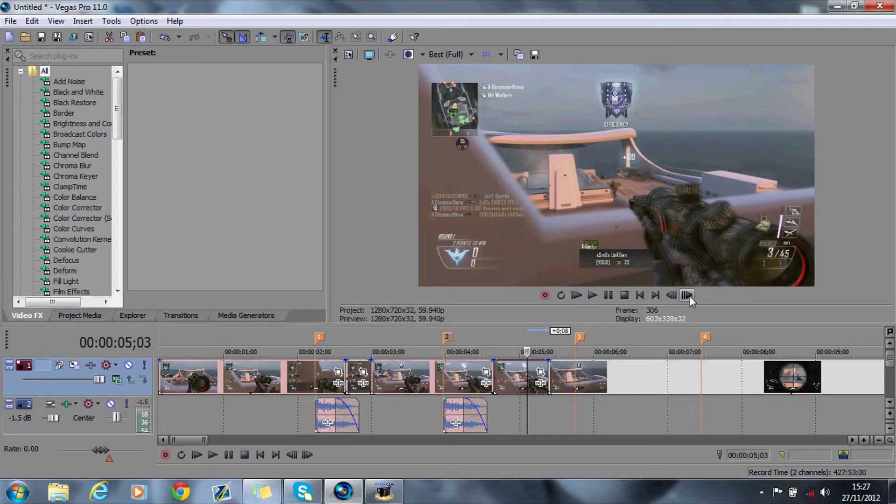
Disable resampling on the stretched piece before marker 3 and check its frames
right_click(519, 380)
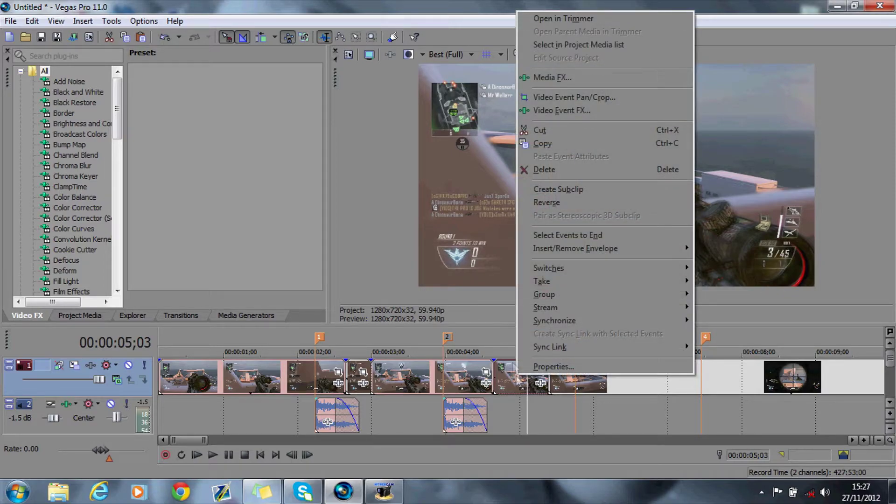
mouse_move(561, 268)
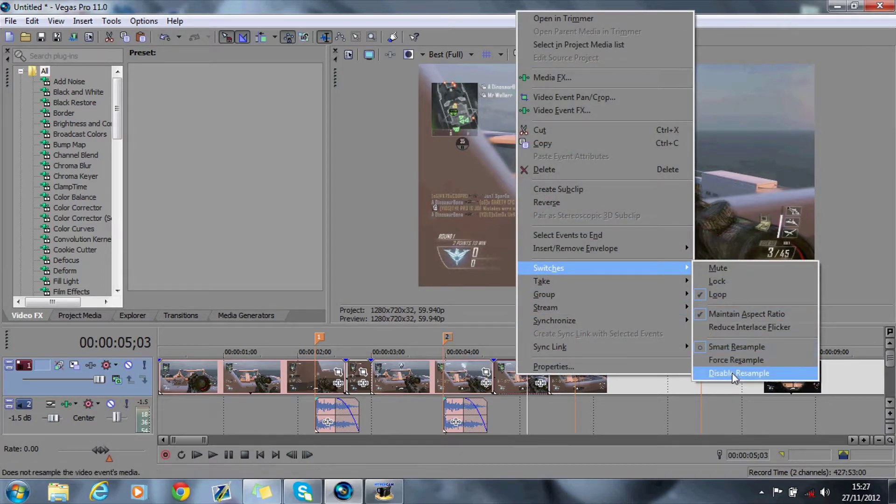
left_click(735, 373)
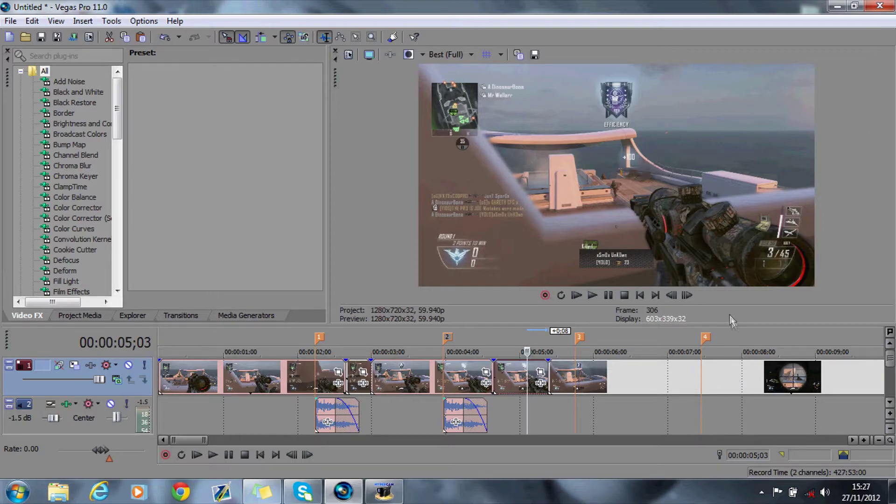
left_click(690, 296)
left_click(691, 296)
left_click(691, 296)
Paste the gunshot sound on audio track 2, shift it 4 frames earlier to marker 3 and check it against the shot
right_click(587, 412)
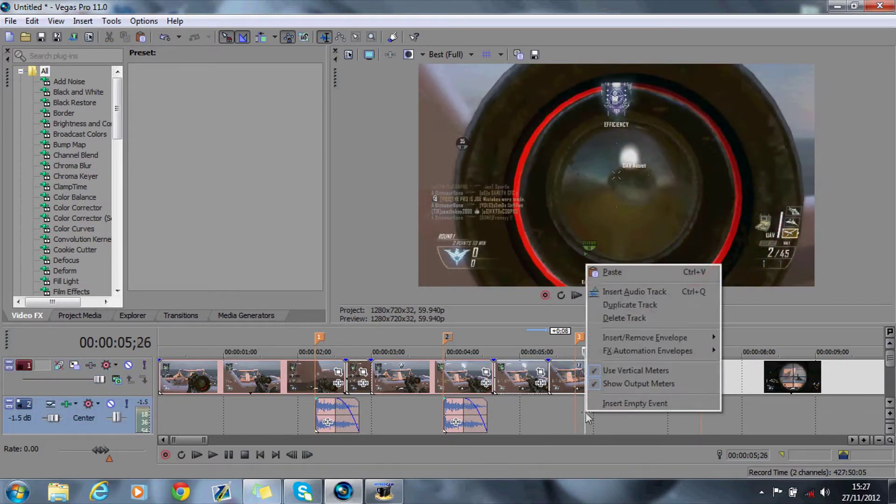
key("p")
left_click_drag(592, 416, 584, 417)
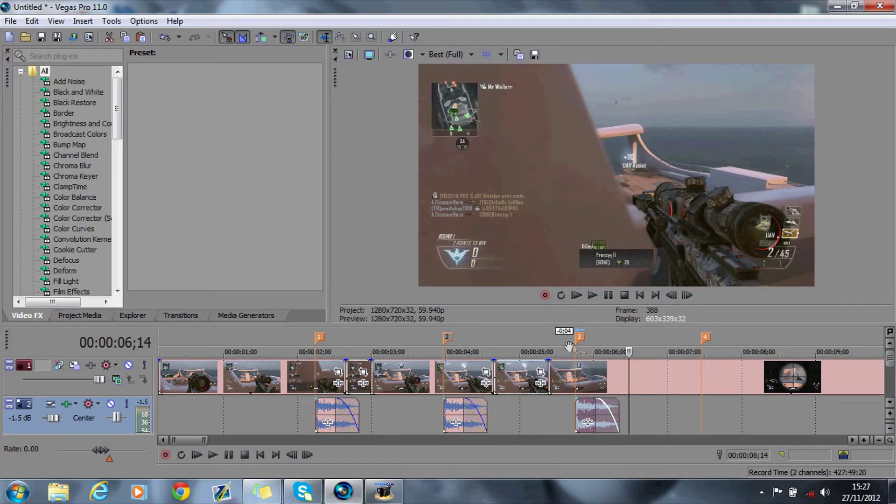
left_click(571, 340)
left_click(687, 295)
left_click(687, 295)
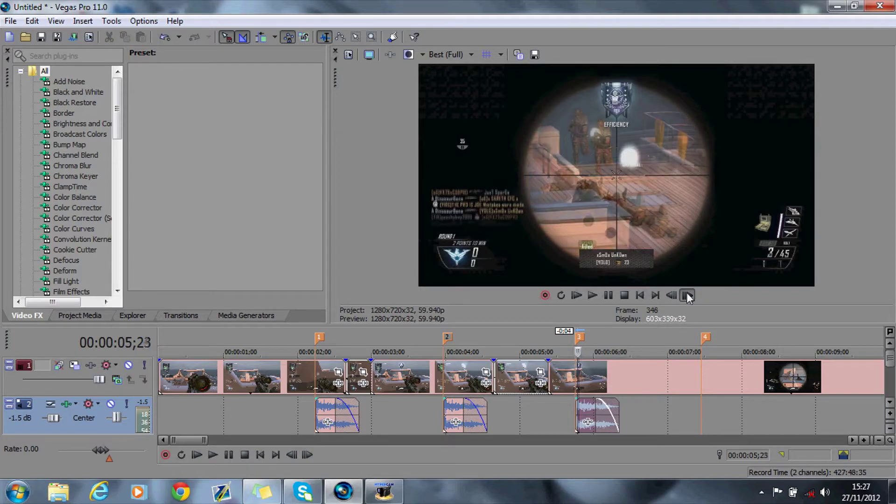
Find the fourth gunshot and split the gameplay video ahead of it at 00:00:06;10 and 00:00:06;28
left_click(687, 295)
left_click_drag(687, 295, 687, 295)
left_click(673, 295)
left_click(673, 295)
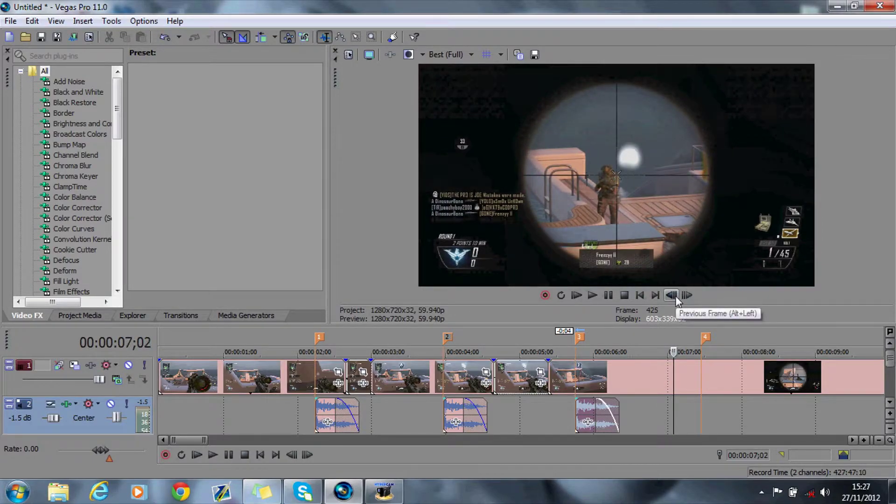
left_click(622, 343)
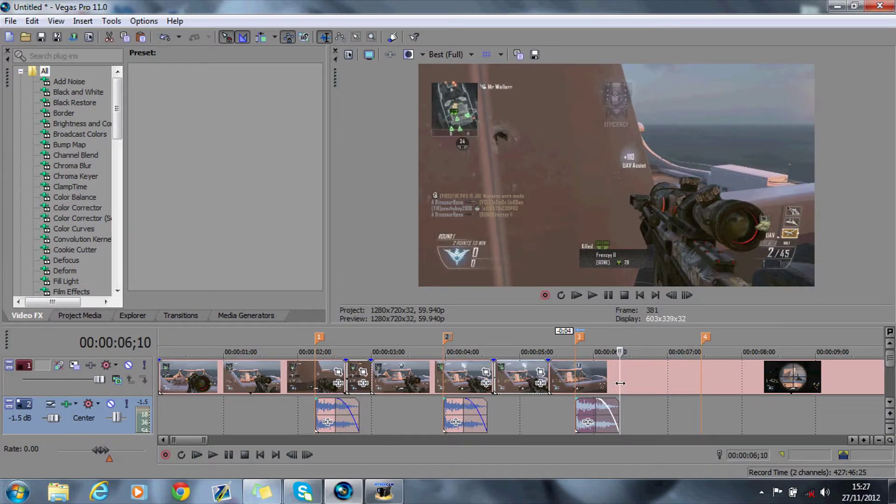
left_click(620, 383)
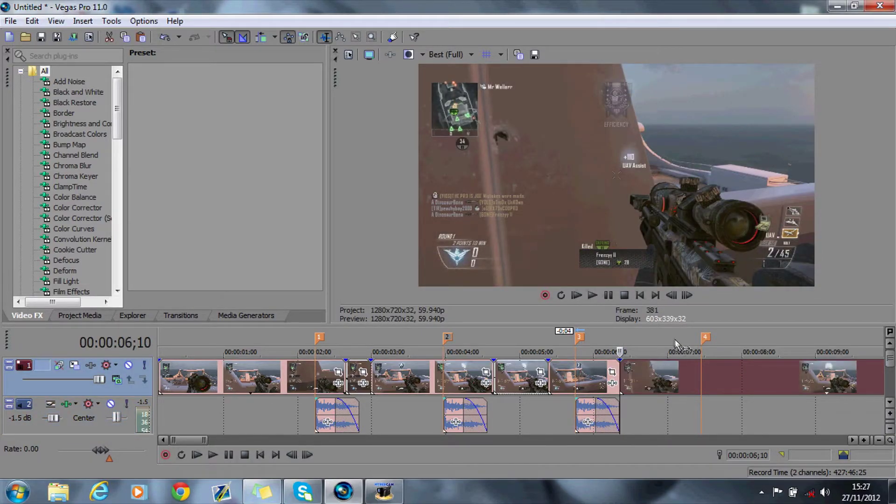
left_click(675, 340)
left_click(664, 330)
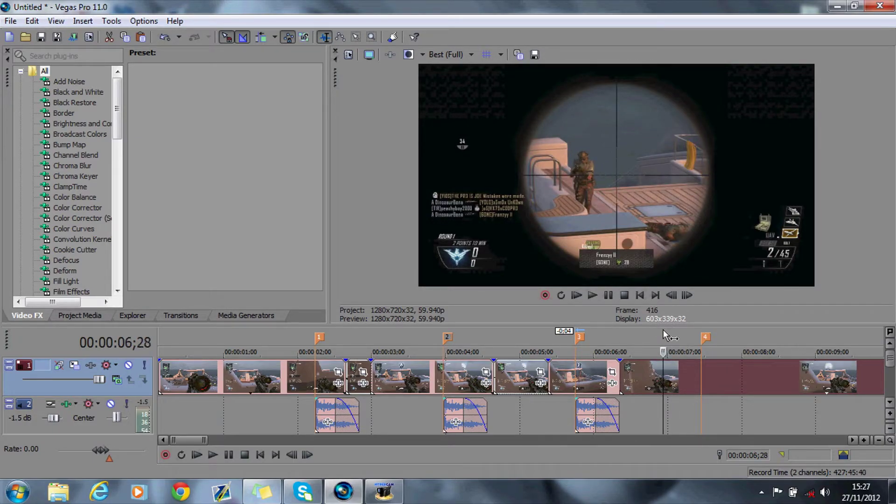
key("s")
Move the last video piece 9 frames later and compare its gunshot frame with marker 4
left_click_drag(675, 375, 700, 346)
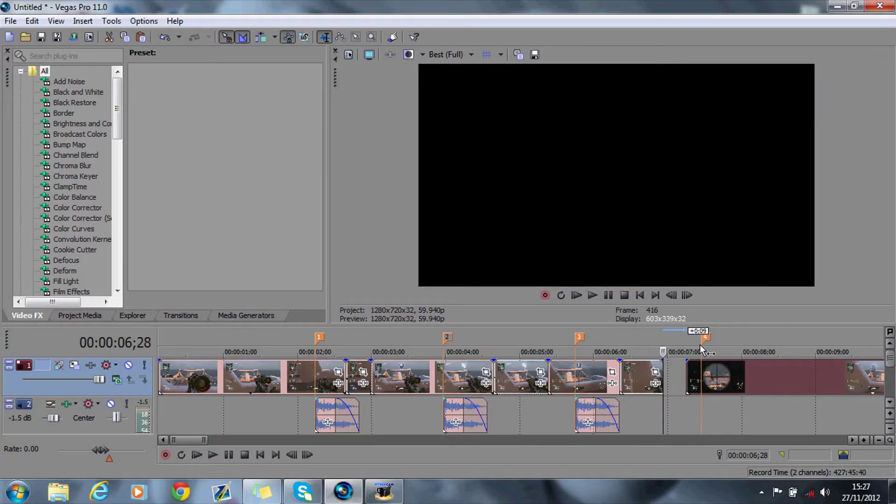
left_click(700, 346)
left_click(673, 298)
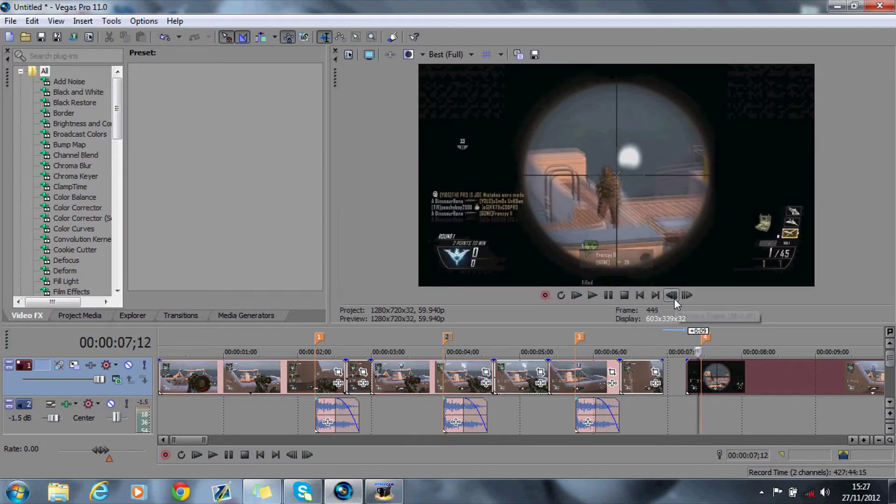
left_click(674, 299)
left_click(674, 298)
left_click(674, 298)
left_click(674, 298)
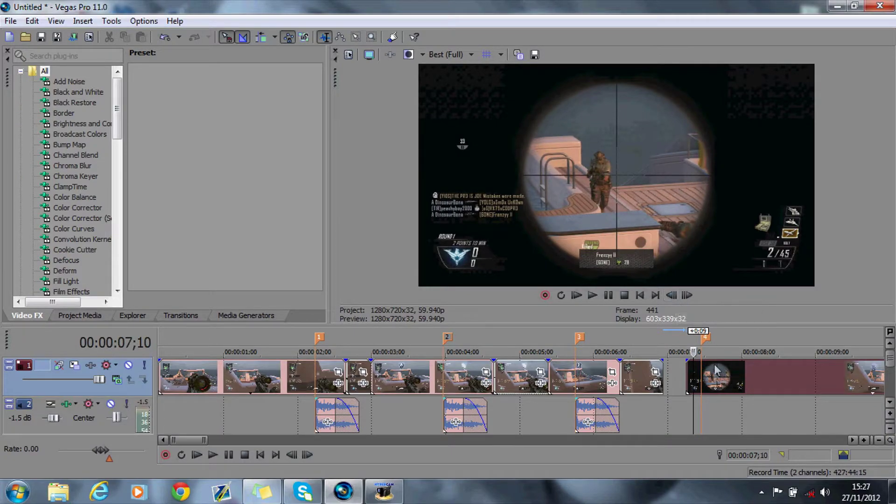
Move the last video piece about 3 more frames later, to start at 00:00:07;10, so its gunshot meets marker 4
left_click_drag(713, 378, 719, 379)
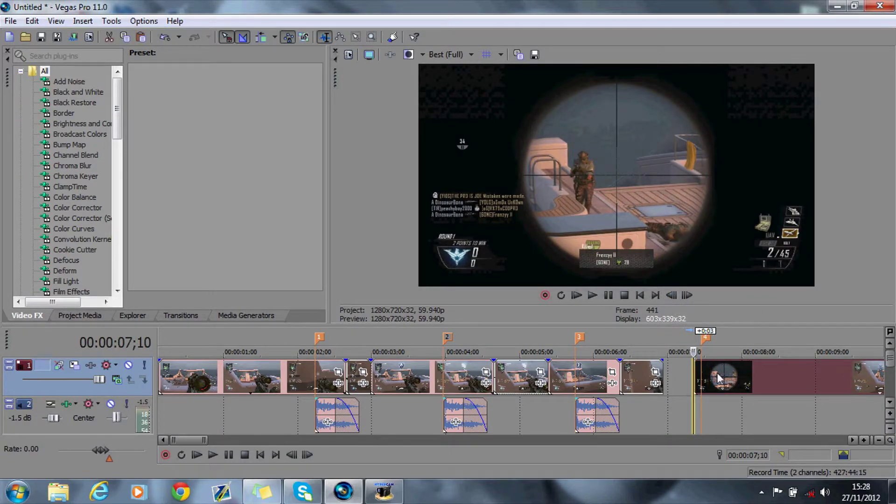
left_click(700, 346)
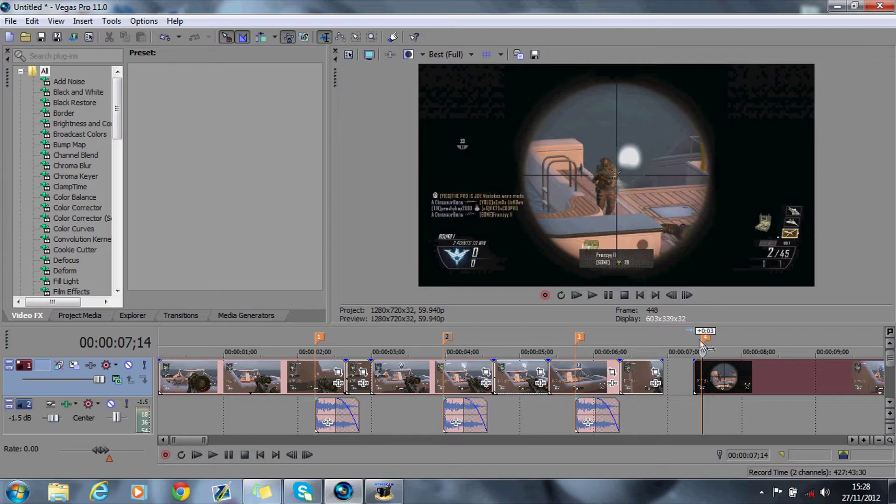
left_click(696, 345)
left_click_drag(713, 378, 713, 379)
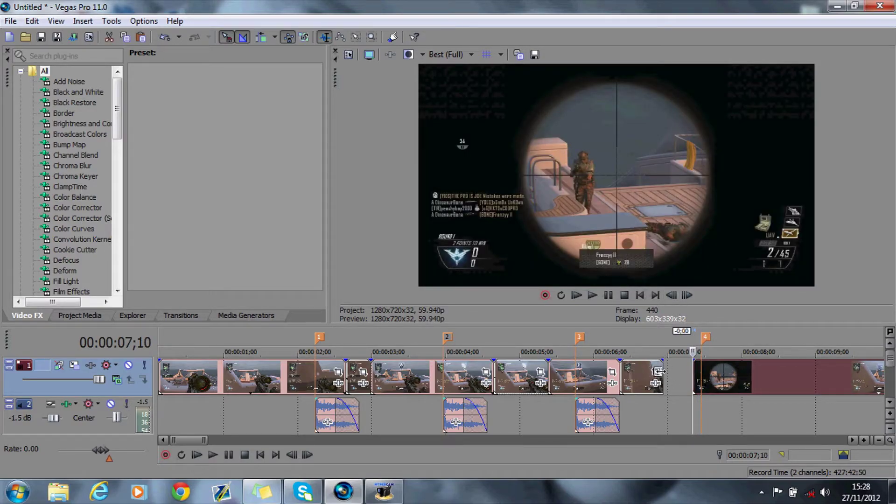
Stretch the short piece between markers 3 and 4 by 12 frames to meet the last piece, and disable its resampling
left_click_drag(658, 372, 689, 378)
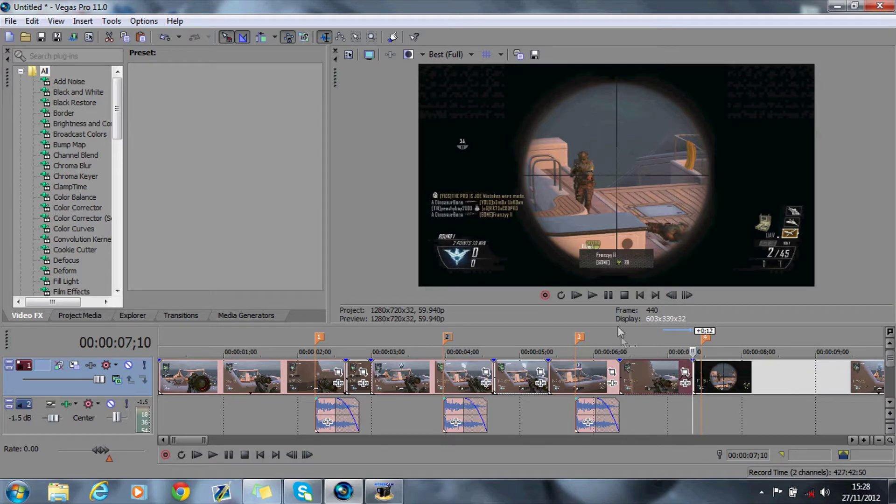
left_click(639, 373)
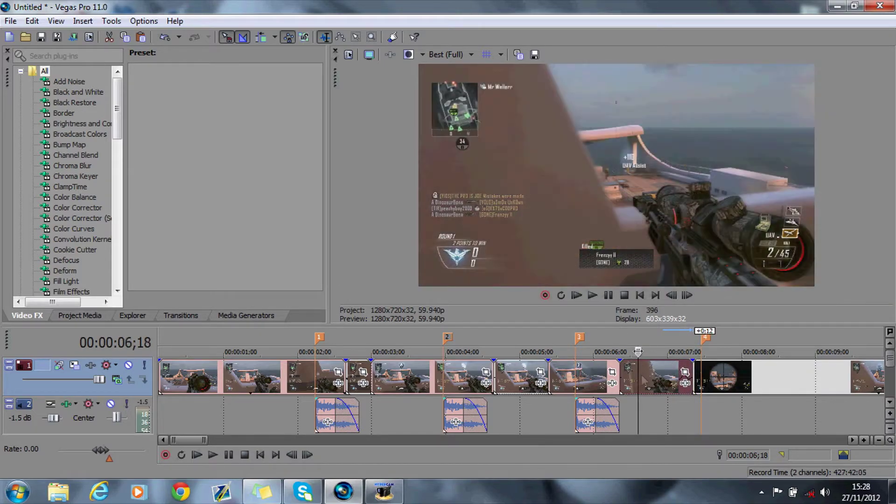
right_click(641, 375)
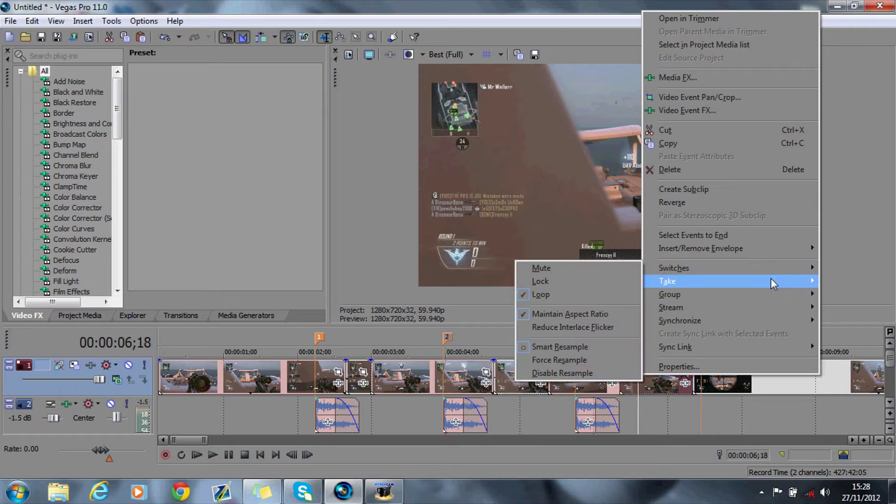
mouse_move(679, 279)
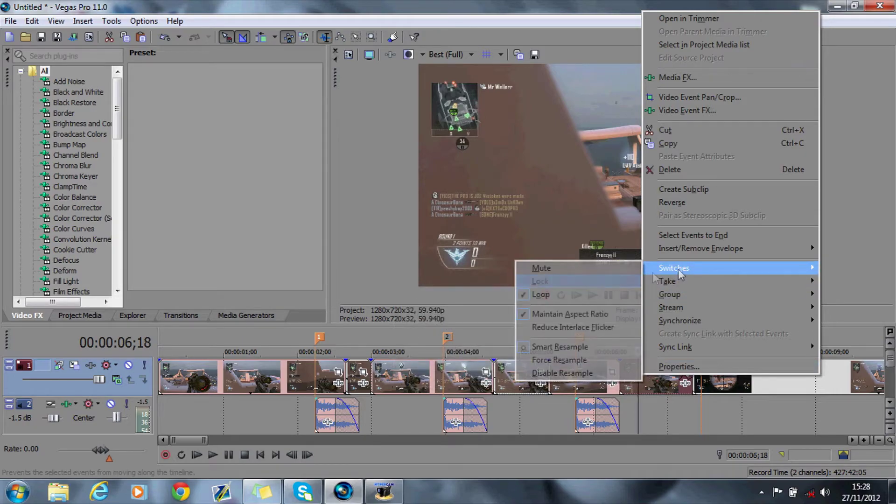
left_click(596, 369)
Paste another gunshot sound on audio track 2 and move it to marker 4
left_click(623, 345)
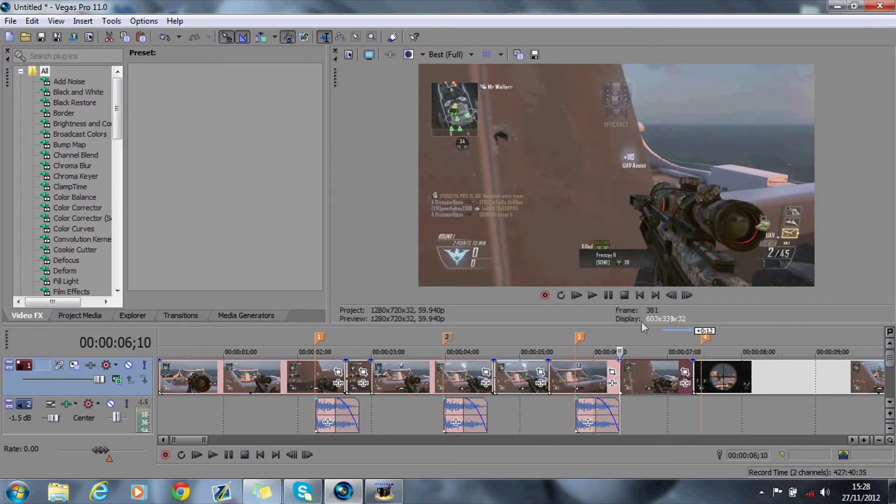
right_click(717, 416)
left_click(748, 279)
left_click_drag(633, 422, 714, 423)
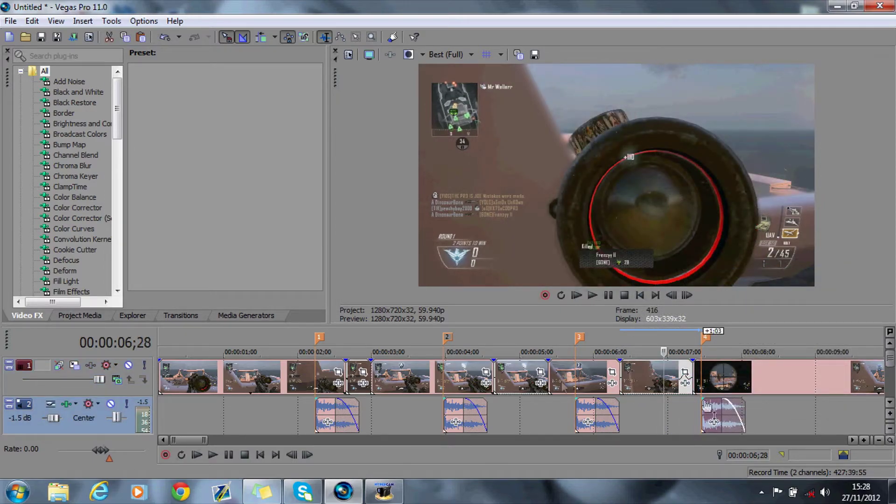
Lower the gunshot track's volume to -3.4 dB and play the edit from near the start until past marker 4
left_click_drag(56, 417, 52, 416)
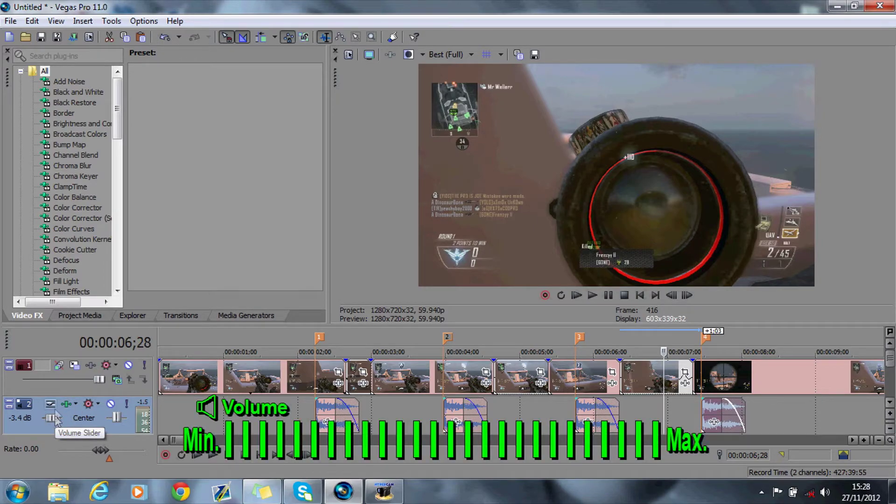
left_click(167, 340)
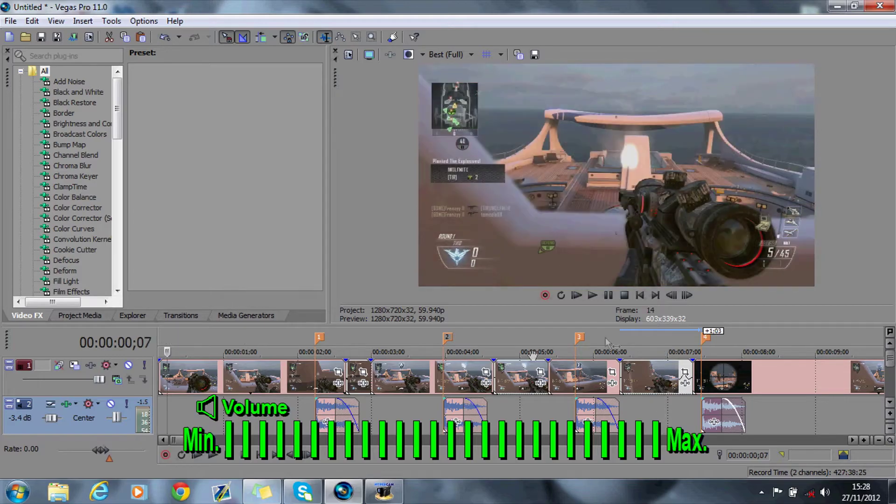
left_click(612, 301)
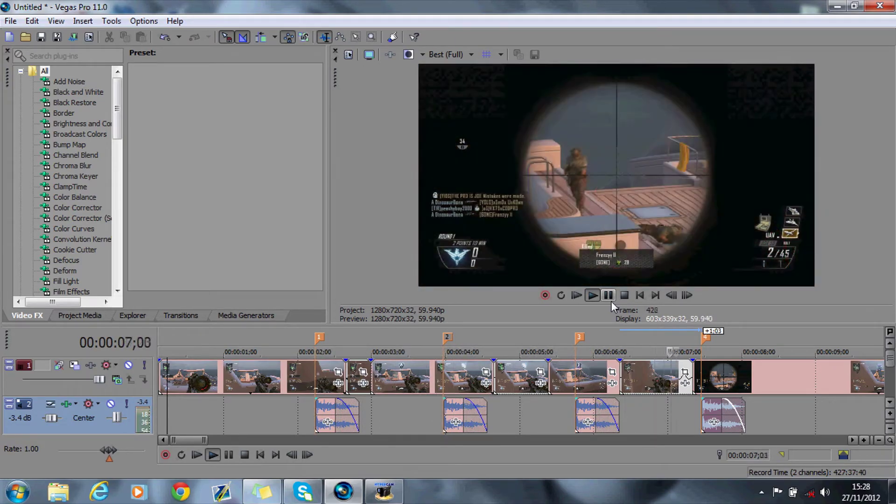
left_click(611, 301)
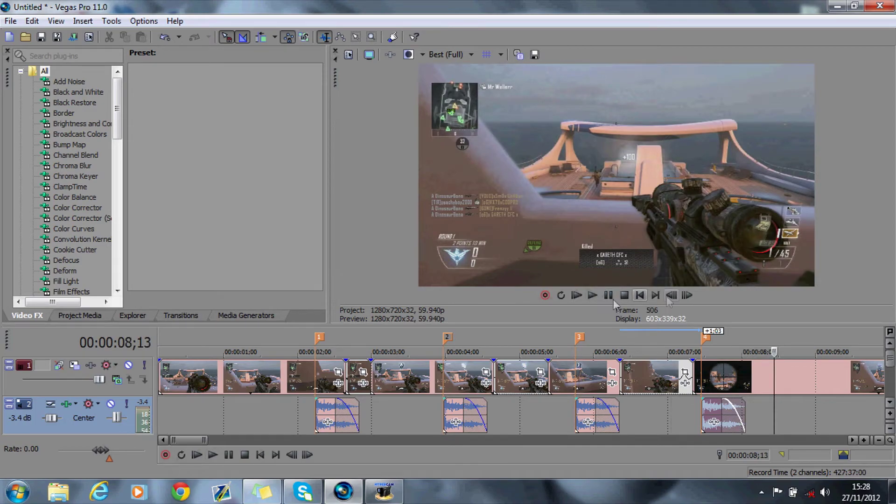
Listen to the music past marker 4 and add a marker on the next beat at 00:00:10;28
left_click(756, 337)
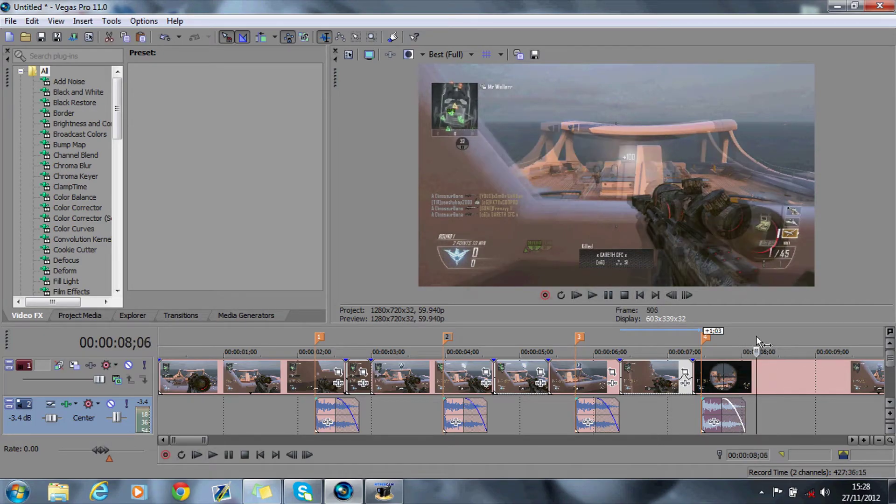
left_click(890, 403)
left_click(892, 404)
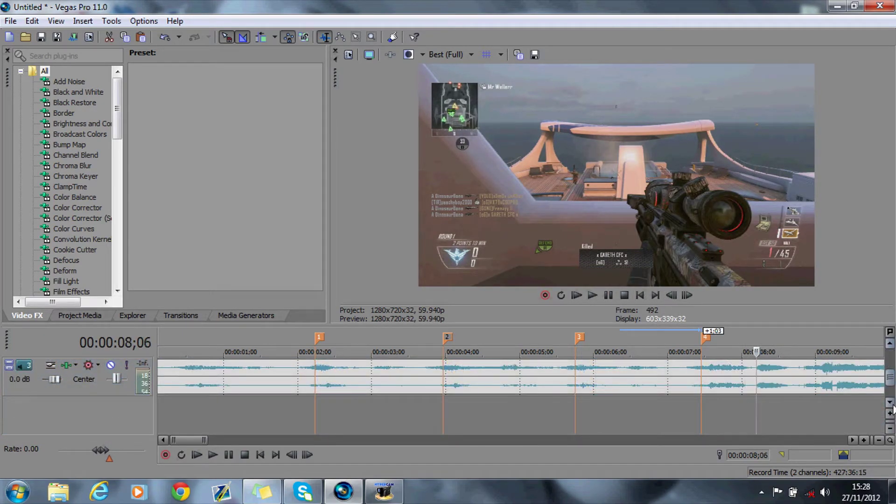
left_click_drag(193, 440, 200, 440)
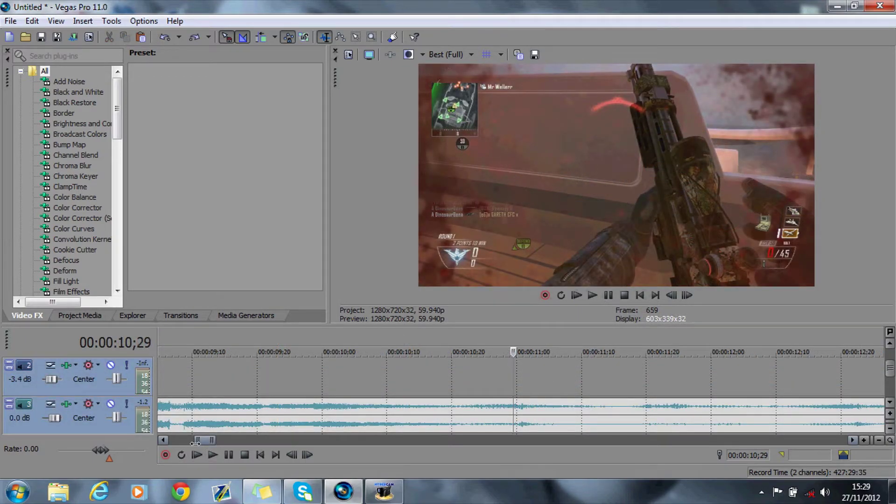
left_click_drag(195, 440, 182, 440)
left_click(478, 331)
left_click(606, 301)
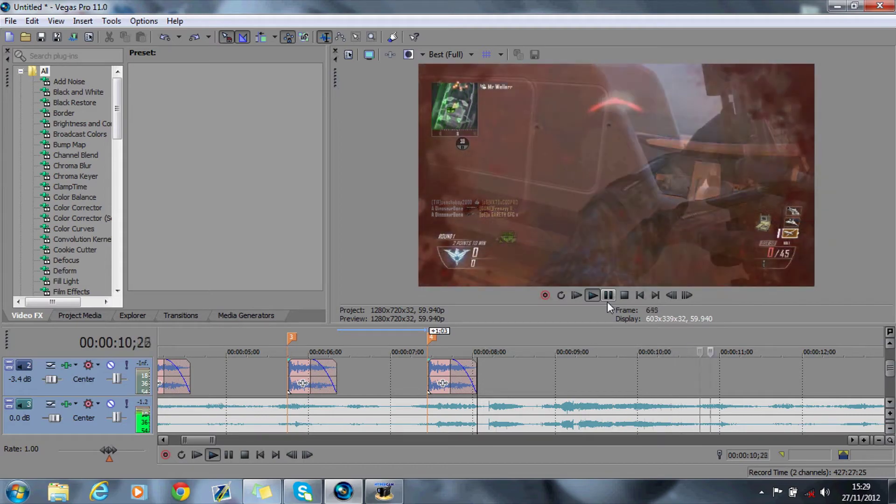
left_click(607, 302)
left_click(715, 344)
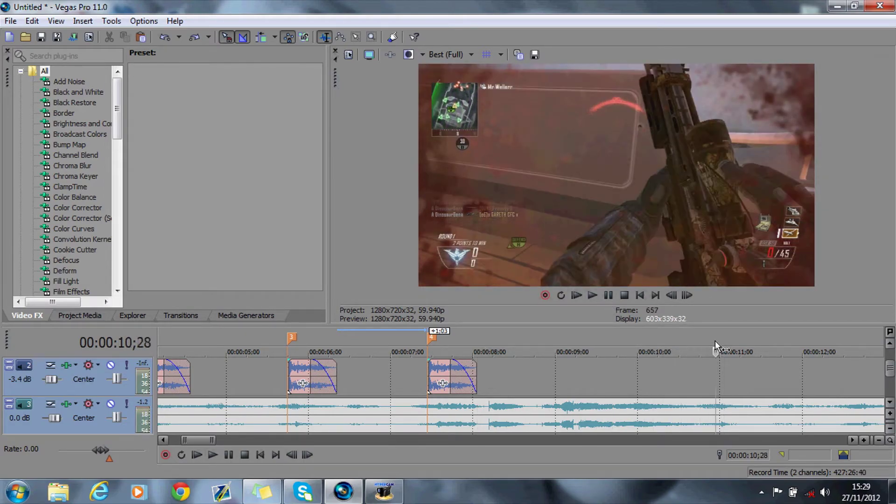
key("m")
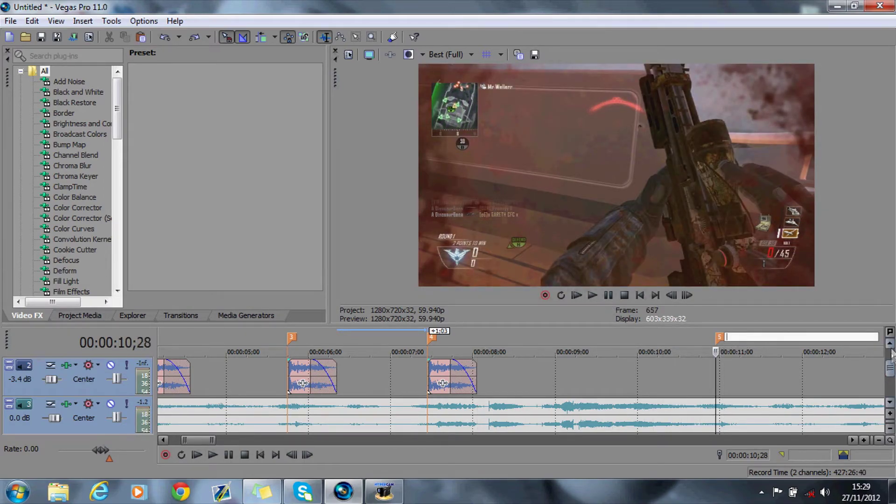
Step through the gameplay footage after marker 4 to find where the next scoped shot begins
left_click_drag(892, 357, 892, 351)
left_click(513, 352)
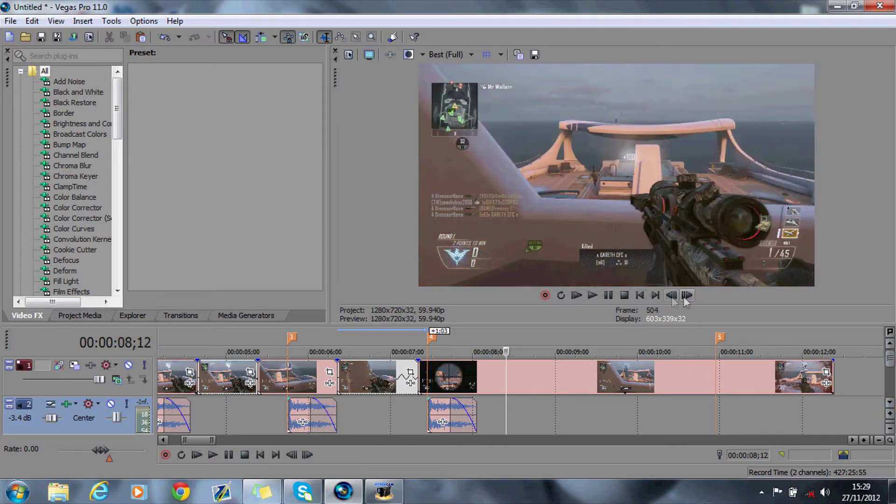
left_click(686, 294)
left_click(686, 295)
left_click(686, 295)
left_click(686, 295)
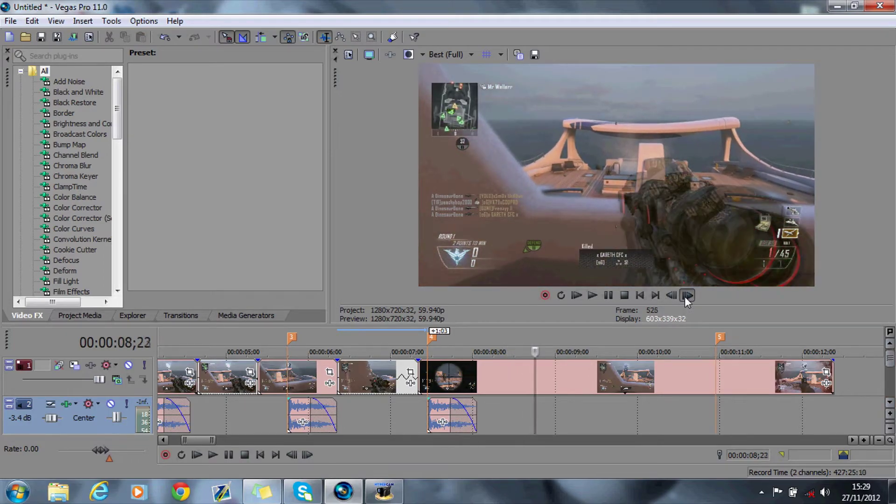
left_click(686, 294)
left_click(687, 295)
left_click(685, 296)
left_click(685, 296)
left_click(685, 296)
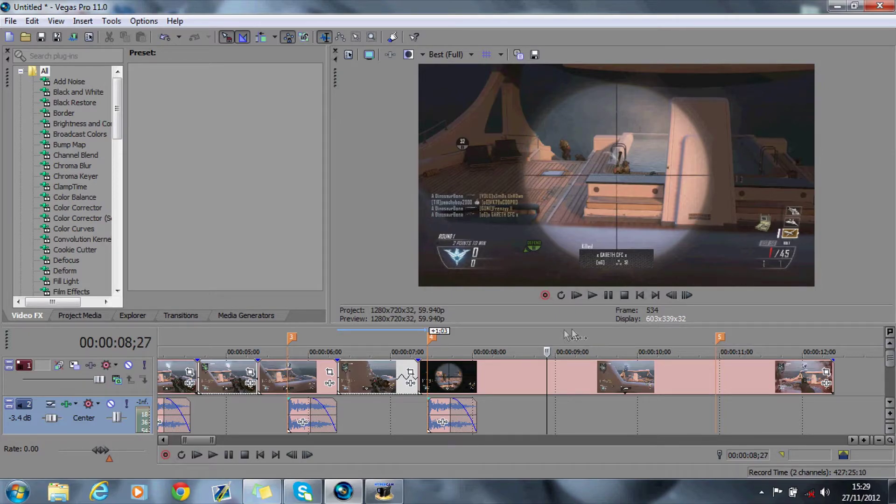
Split the last video piece at 00:00:08;13 and again at 00:00:08;21
left_click(509, 335)
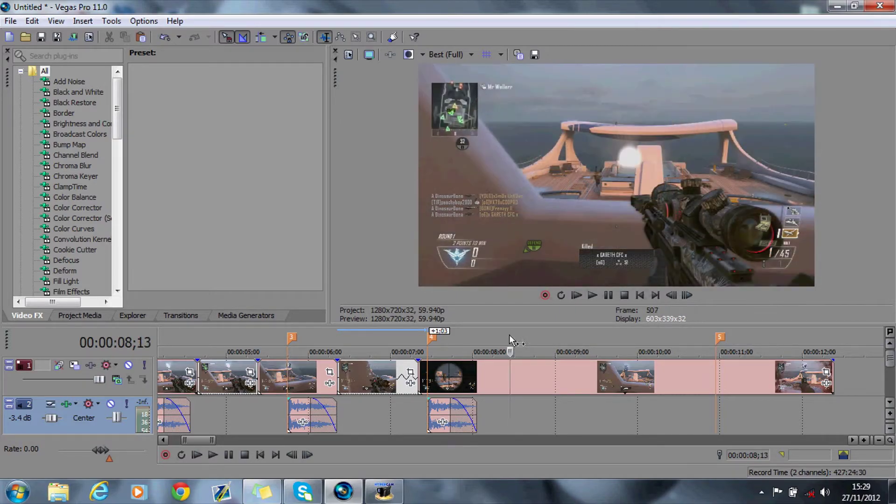
left_click(510, 373)
key("s")
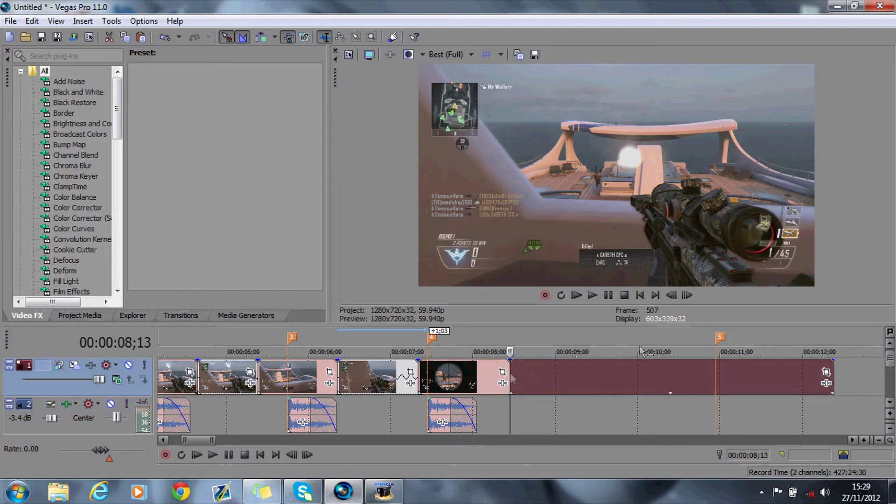
left_click(690, 295)
left_click(687, 295)
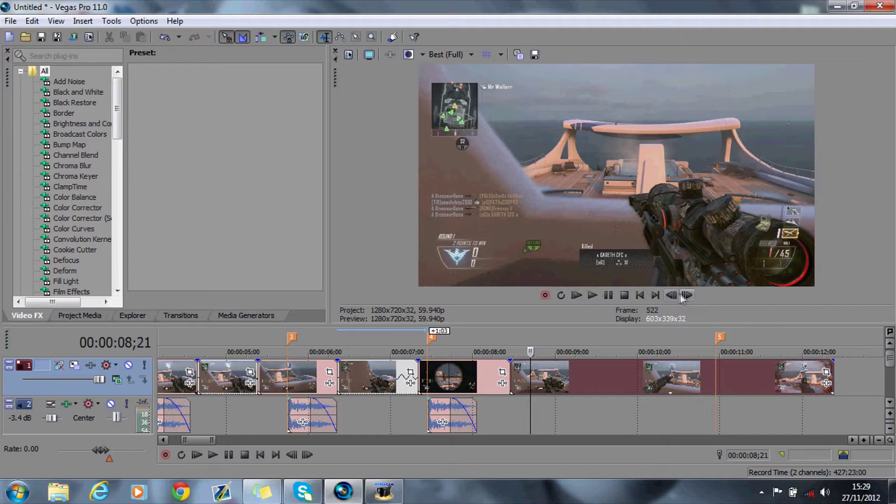
key("s")
Move the last video piece 1:21 and another 7 frames later so its gunshot comes close to marker 5
left_click_drag(558, 386, 695, 383)
left_click(719, 337)
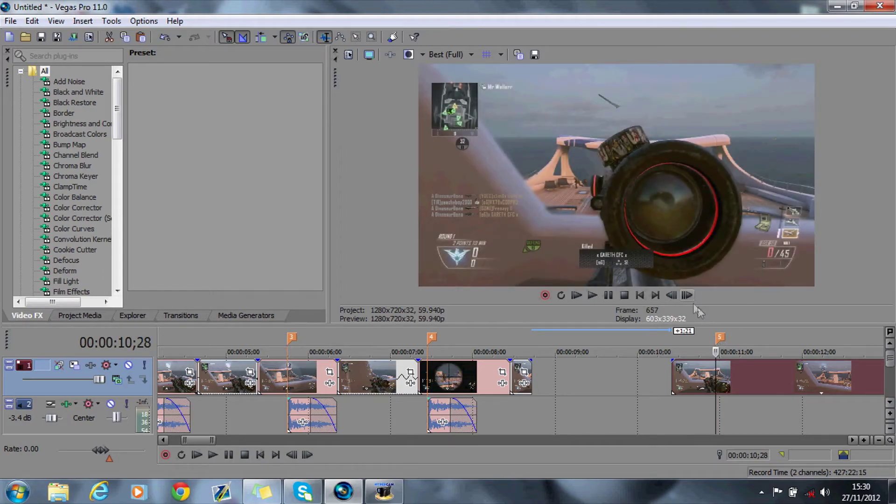
left_click(686, 295)
left_click(686, 295)
left_click_drag(694, 371, 713, 372)
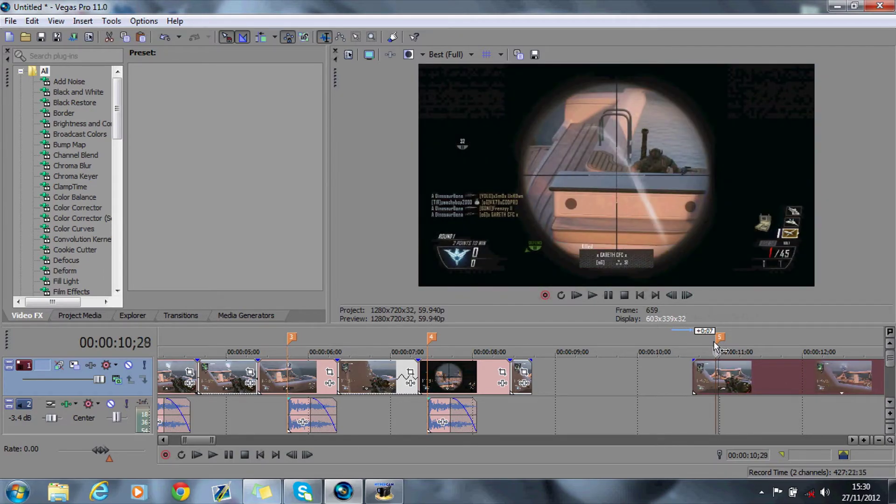
Move the last video piece 2 frames earlier and check the frames around marker 5 for the gunshot
left_click(687, 294)
left_click(687, 294)
left_click(687, 294)
left_click(671, 295)
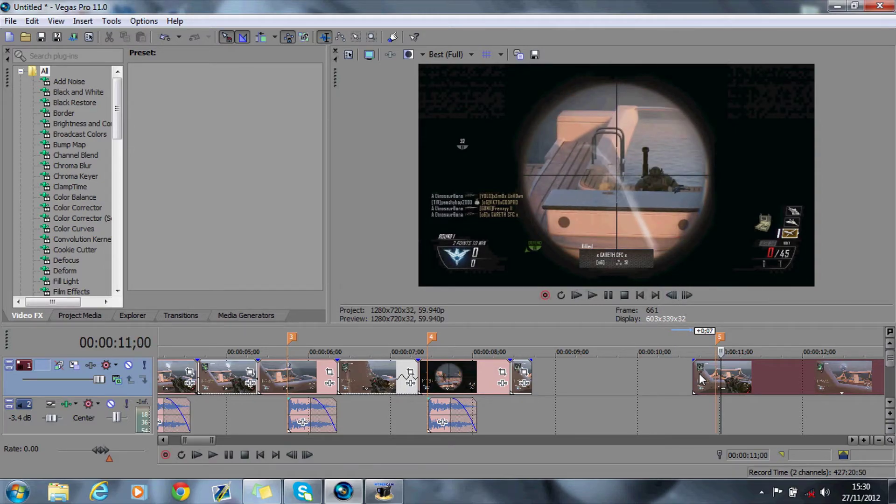
left_click_drag(700, 377, 695, 379)
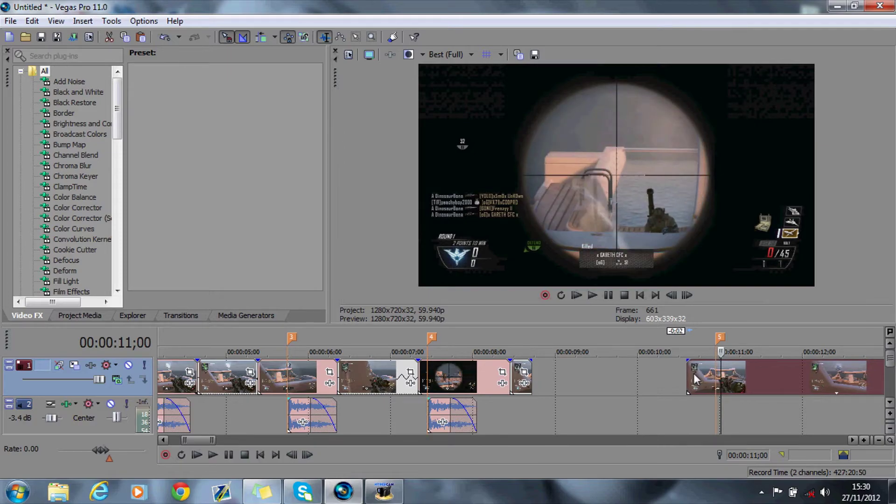
left_click(716, 348)
left_click(687, 295)
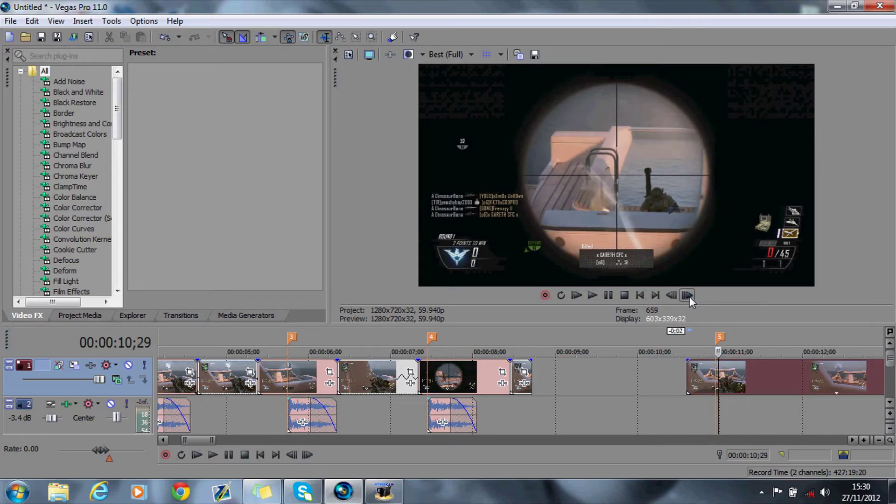
left_click(677, 296)
left_click(687, 295)
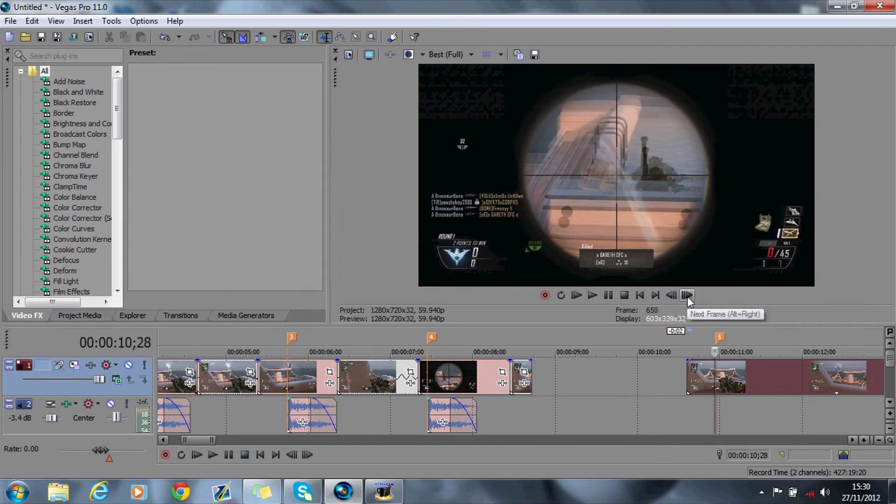
left_click(686, 295)
left_click(687, 295)
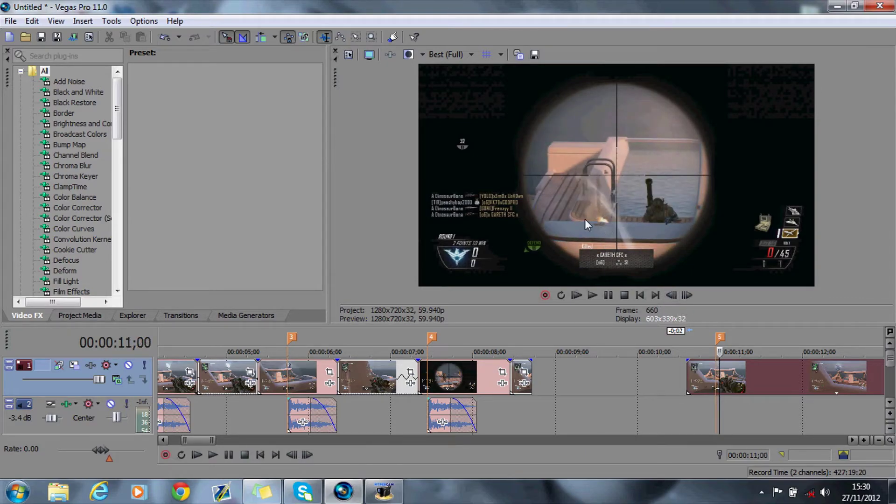
left_click(523, 332)
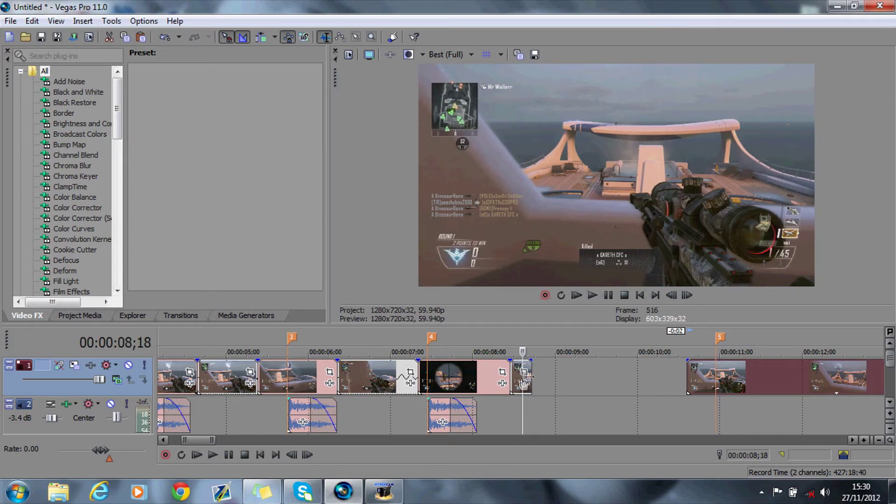
left_click_drag(532, 378, 662, 374)
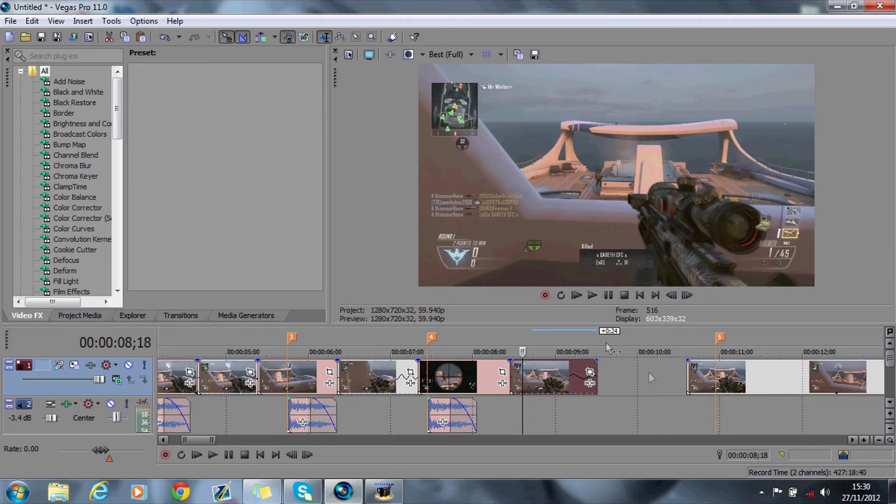
left_click(165, 37)
Apply the TwixtorPRO effect with the smooth preset to the short piece starting at 00:00:08;13
left_click_drag(116, 140, 115, 247)
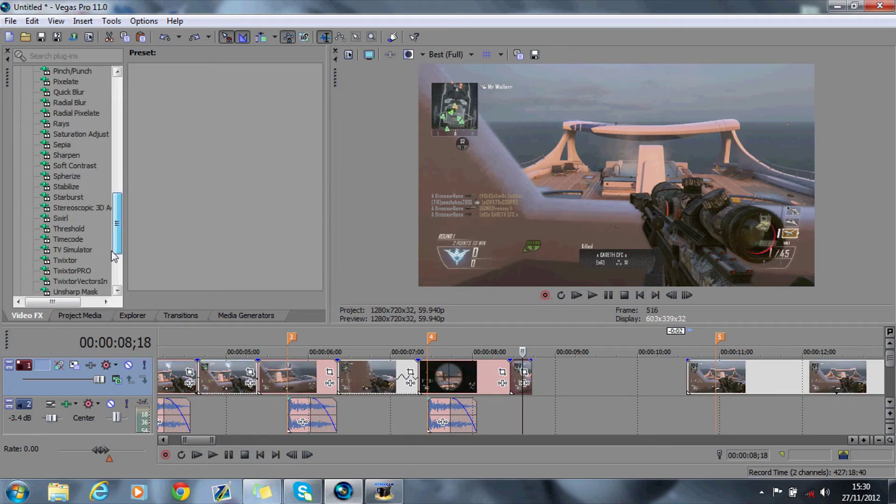
left_click(83, 272)
left_click_drag(250, 102, 524, 374)
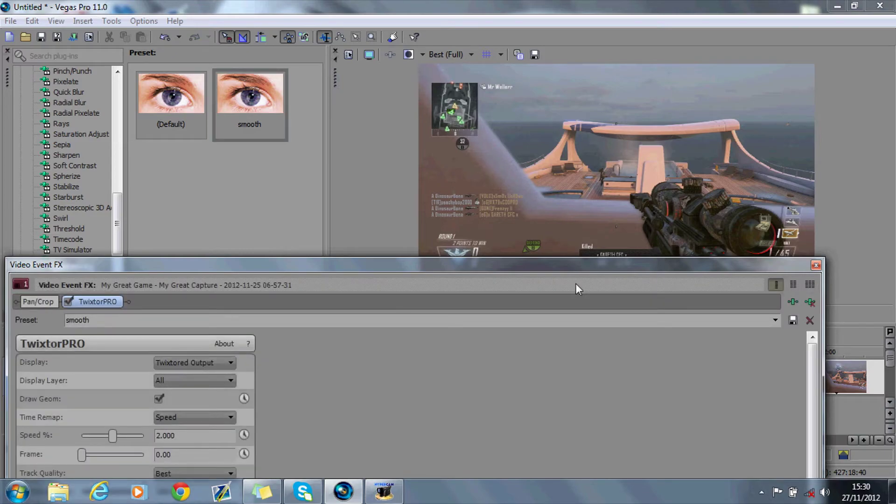
left_click(816, 264)
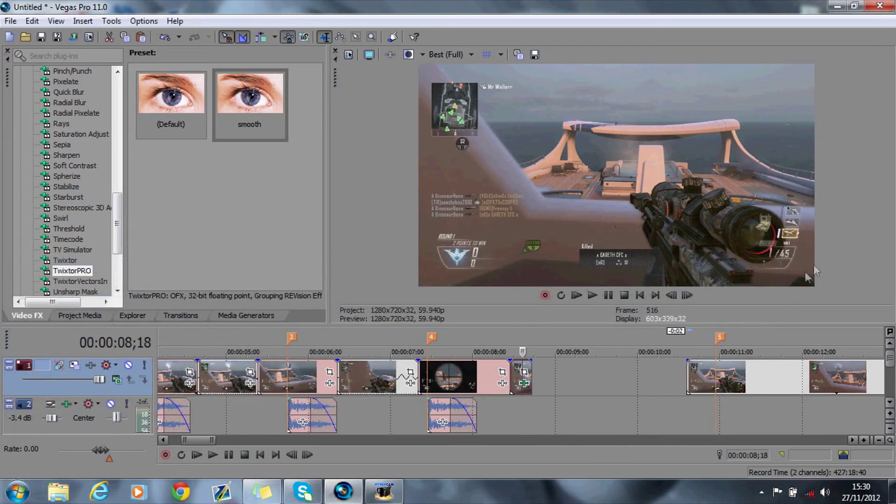
Extend the Twixtor piece by 1:26 to meet the last piece and set the preview quality to Good (Auto)
left_click_drag(527, 381, 685, 335)
left_click(675, 297)
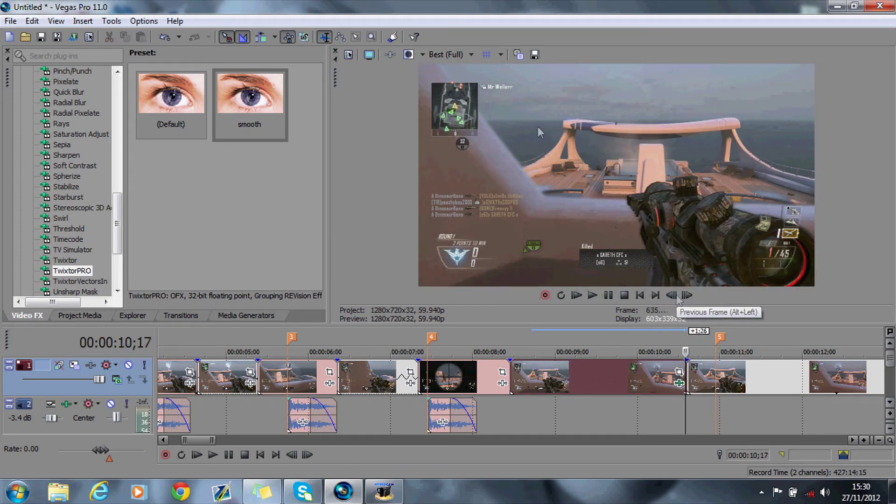
left_click(471, 54)
mouse_move(481, 97)
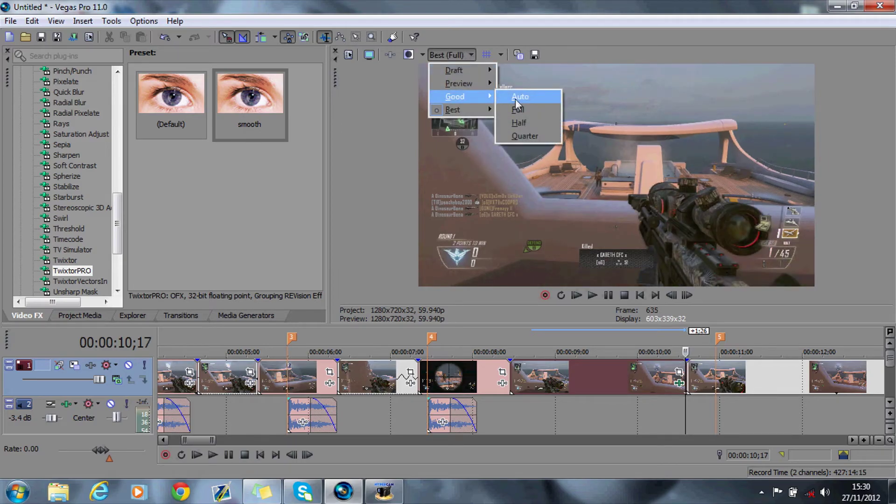
left_click(519, 97)
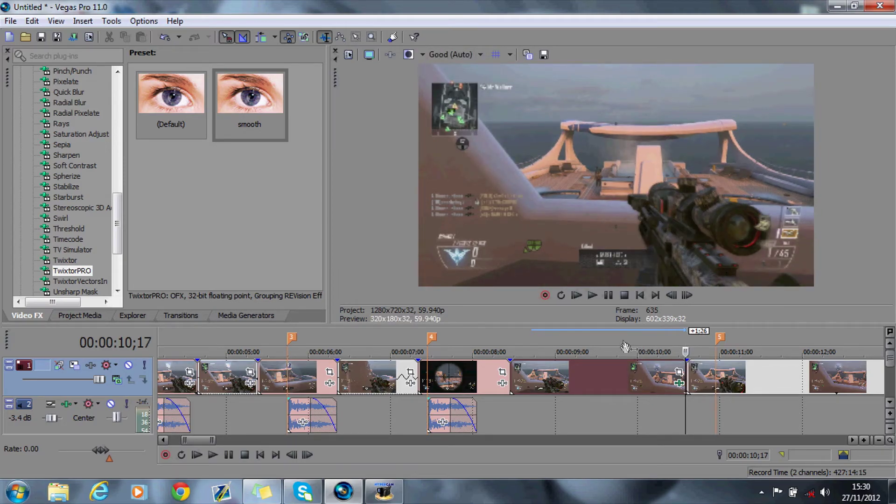
left_click_drag(670, 327, 671, 332)
Try a TwixtorPRO speed of 5% on the extended piece and compare the frames where it meets the last piece
left_click(678, 388)
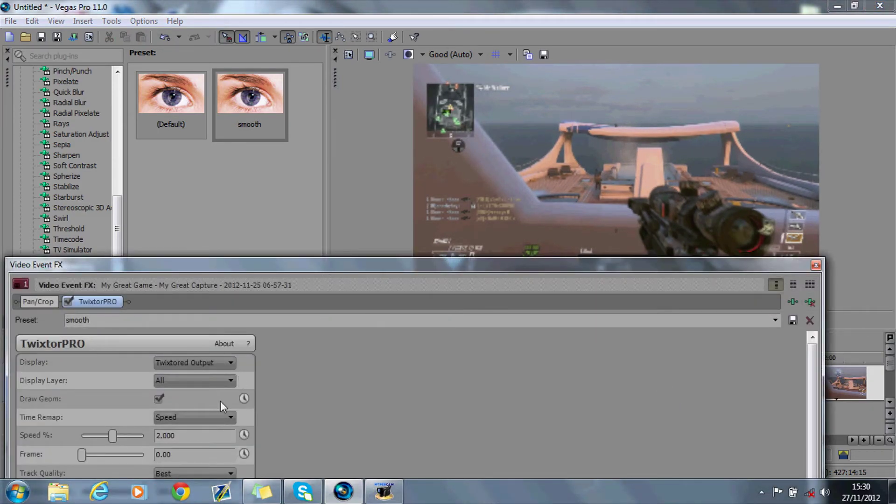
left_click_drag(207, 435, 139, 428)
type("3")
key("Return")
type("5")
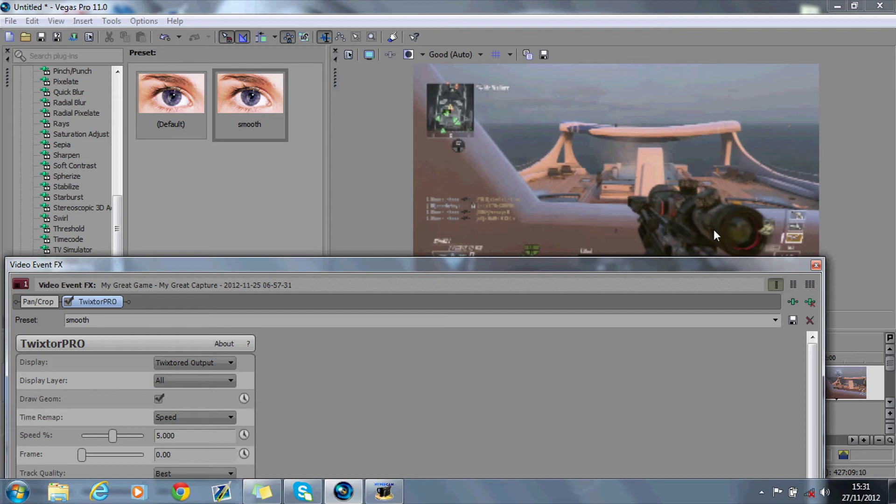
left_click(816, 265)
type("6")
left_click(815, 265)
left_click(693, 303)
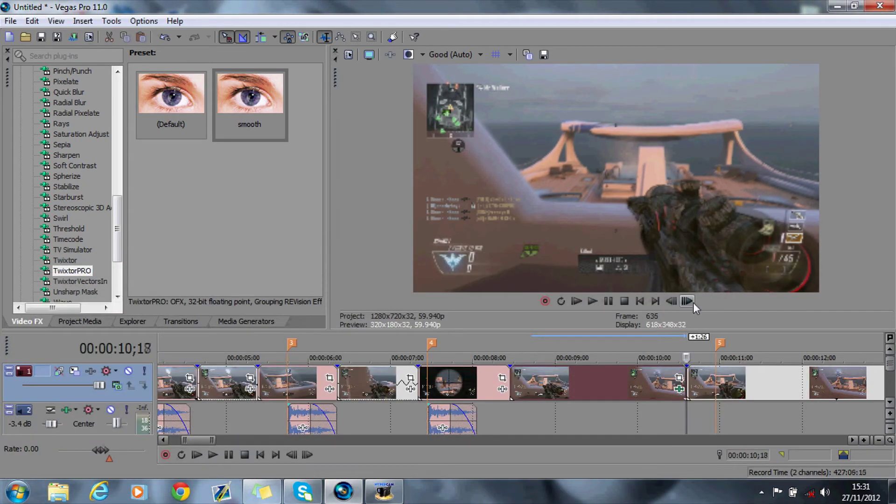
left_click(672, 301)
Set the extended piece's TwixtorPRO speed to 8%
left_click(680, 388)
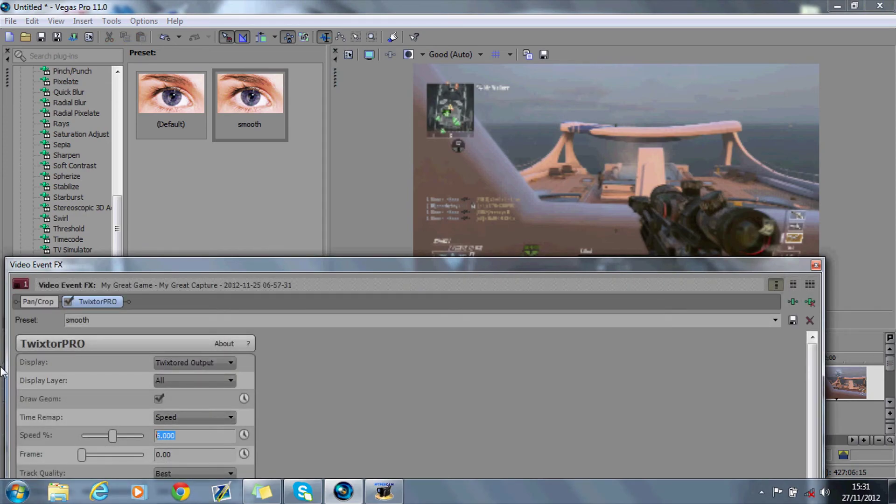
type("8")
left_click(815, 264)
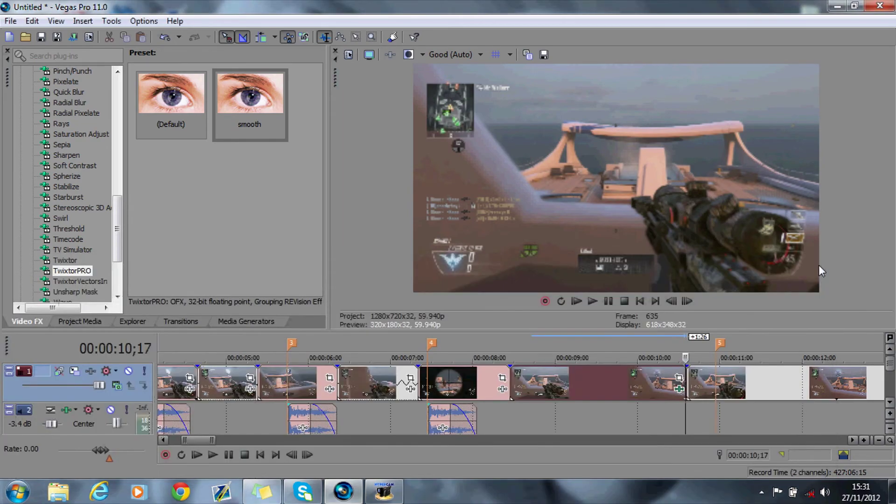
Check frame by frame how the slowed piece joins the last piece around 00:00:10;17, continuing past marker 5
left_click(685, 301)
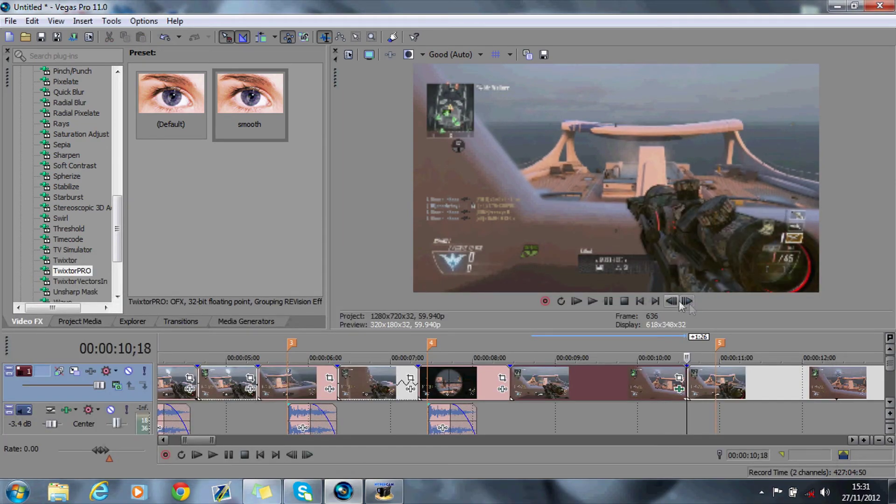
left_click(676, 301)
left_click(676, 300)
left_click(689, 301)
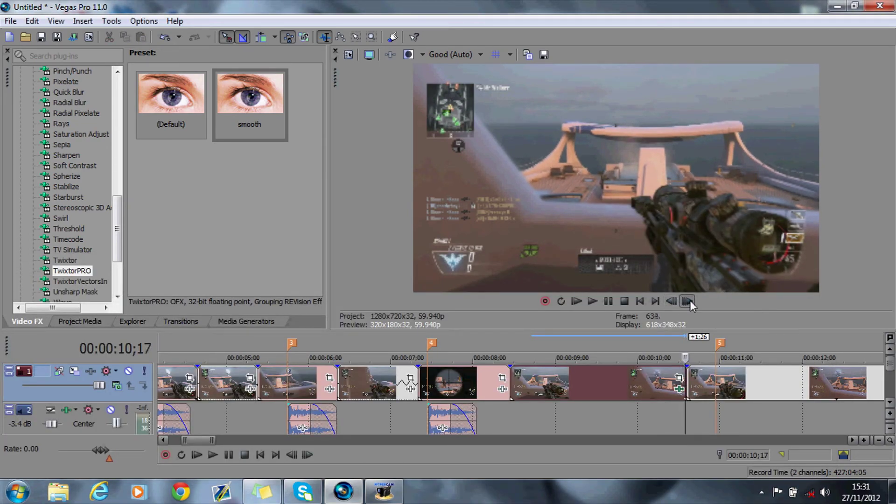
left_click(687, 301)
left_click(688, 301)
left_click(687, 301)
left_click(687, 301)
left_click(687, 301)
left_click(687, 301)
left_click(687, 301)
left_click(688, 301)
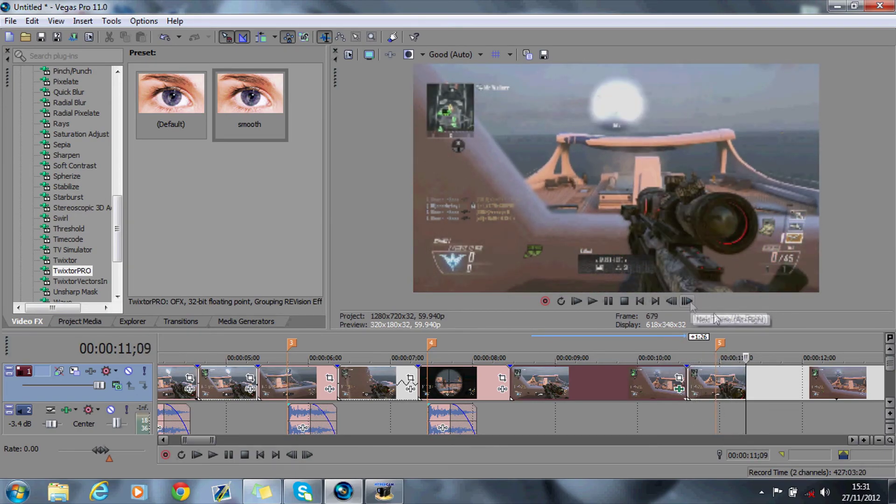
Paste the copied gunshot sound onto audio track 2 at marker 5
left_click(712, 345)
right_click(729, 417)
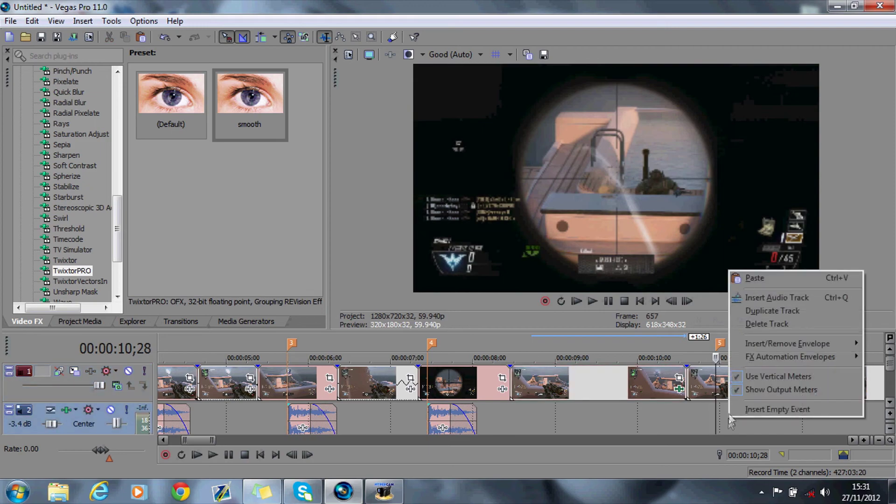
left_click(748, 278)
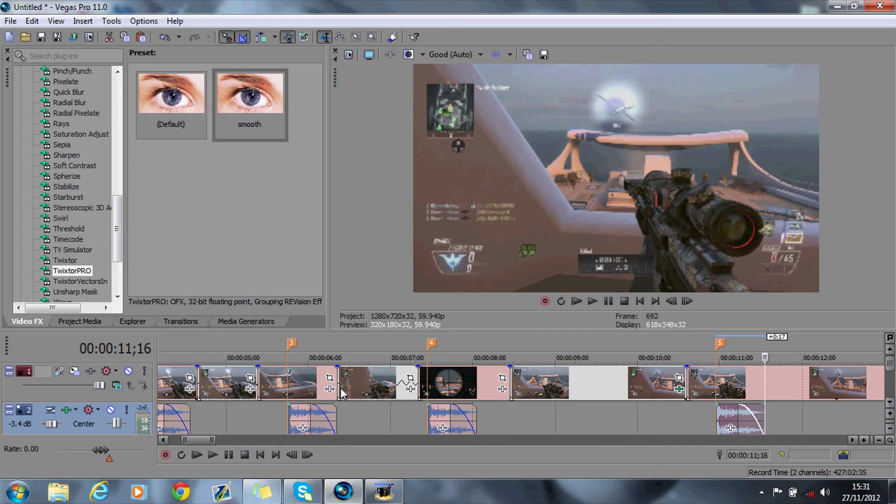
Disable resampling for the short video piece just after marker 1, around 00:00:02;25
left_click(223, 358)
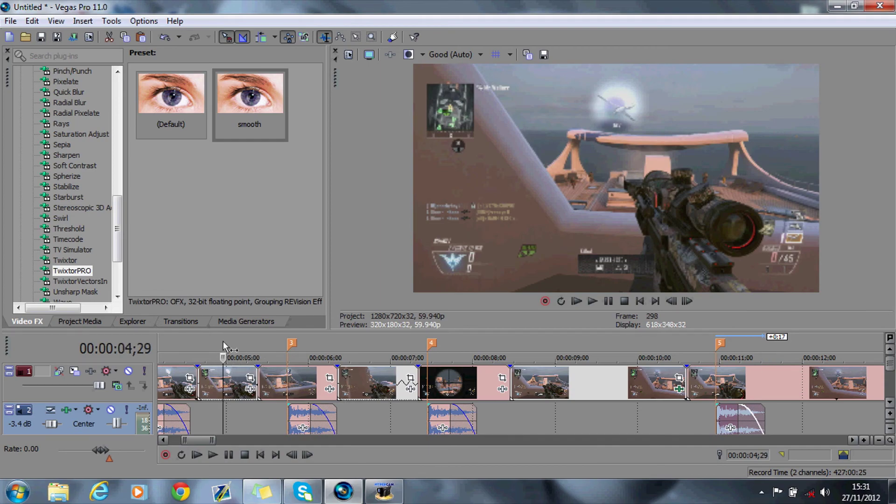
left_click(174, 440)
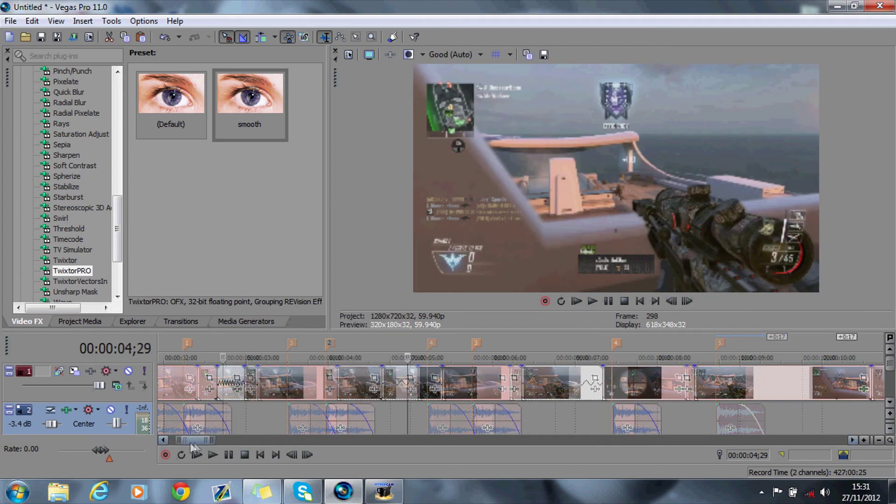
left_click(390, 348)
right_click(386, 373)
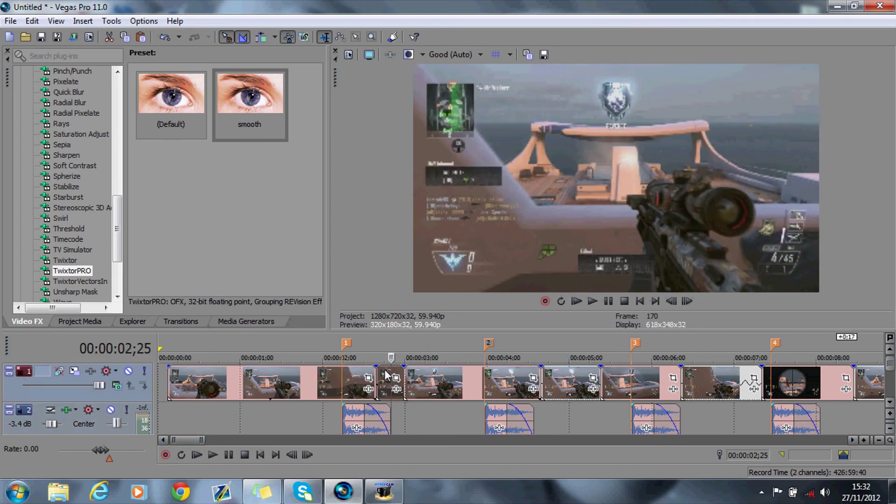
mouse_move(413, 265)
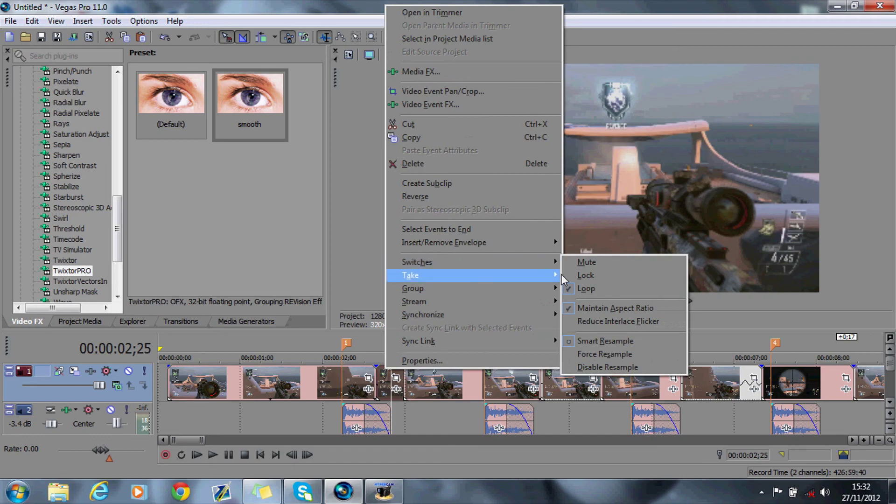
left_click(599, 367)
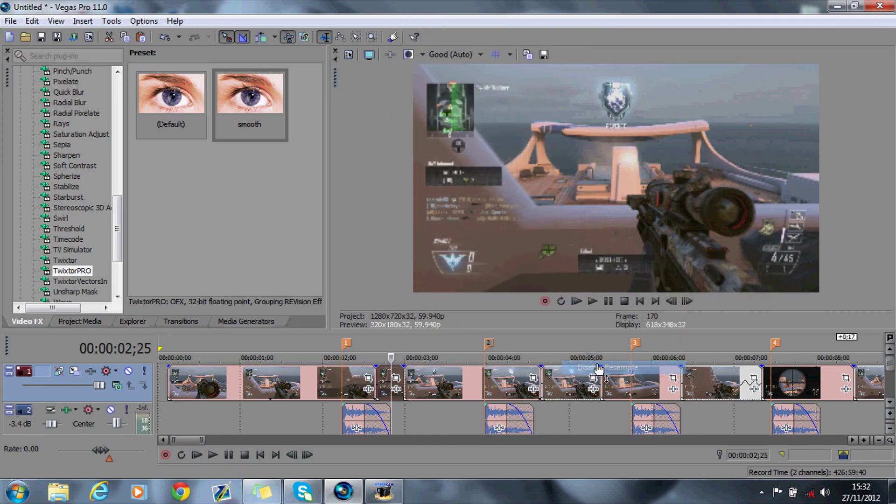